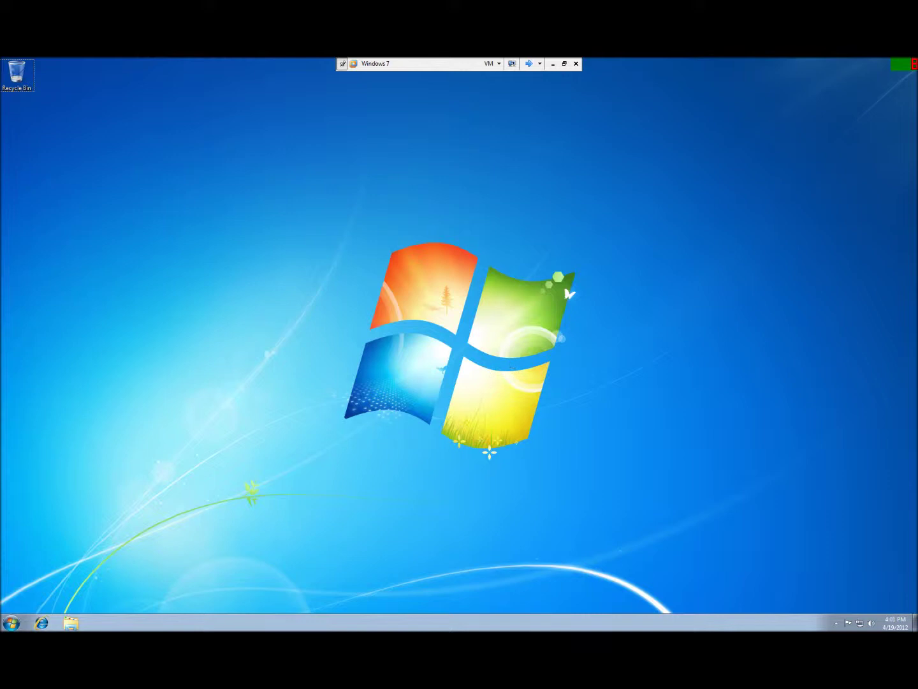
Open Internet Explorer and search Google for "firefox".
left_click(41, 623)
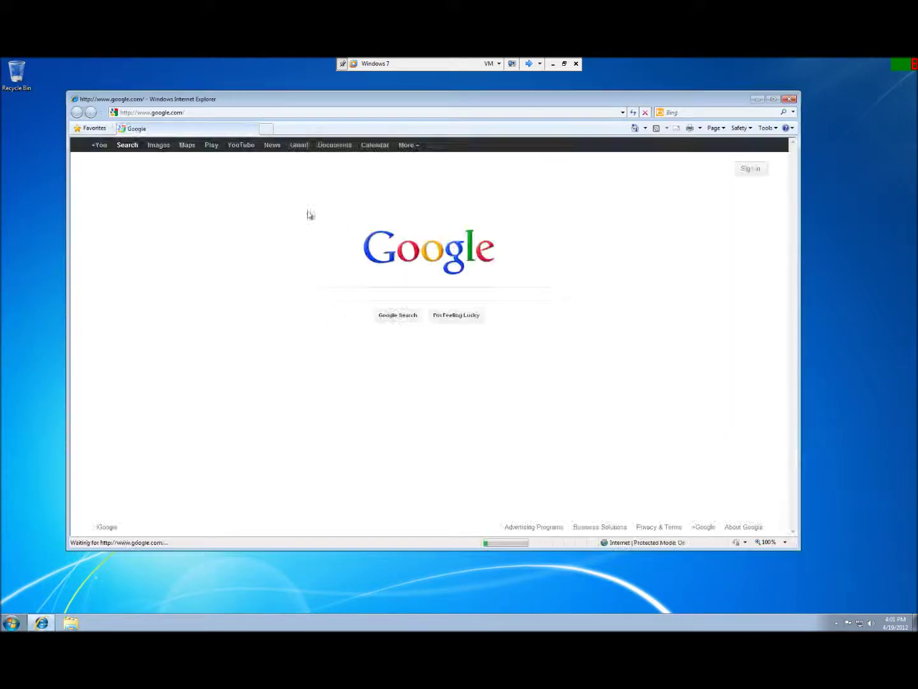
left_click(561, 439)
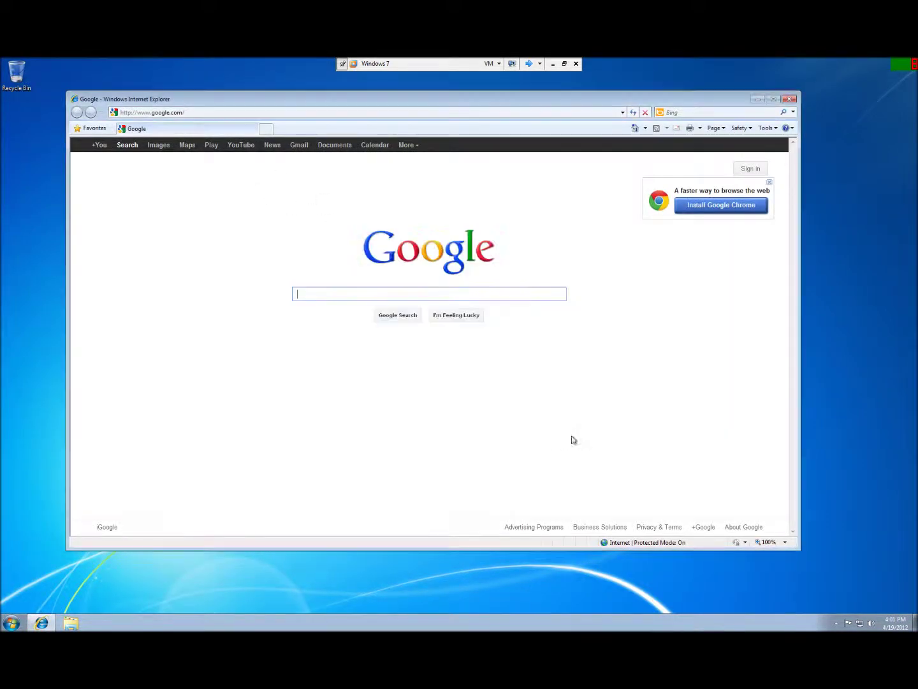
left_click(185, 113)
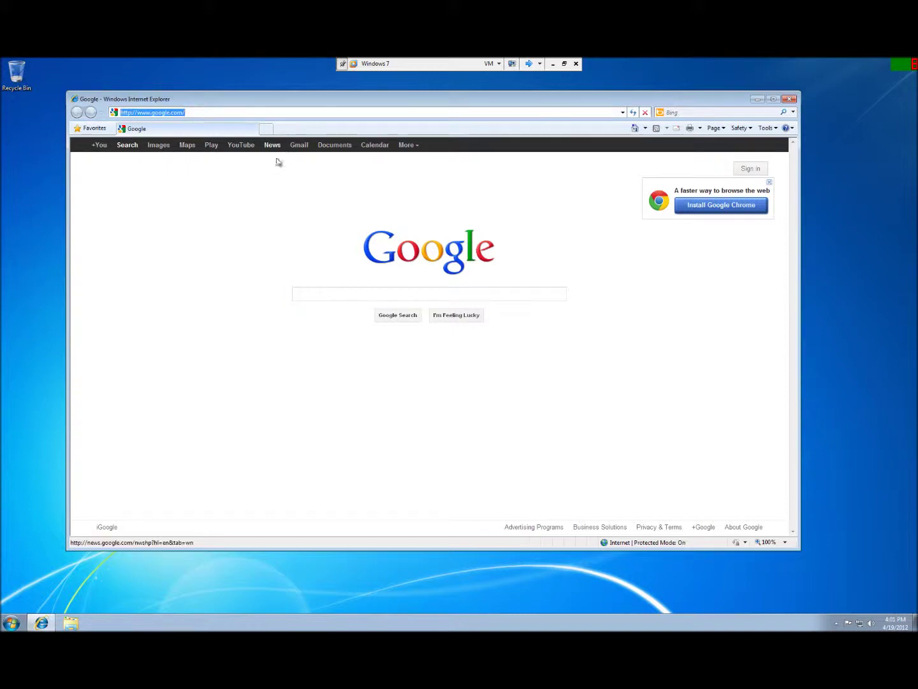
left_click_drag(225, 102, 251, 140)
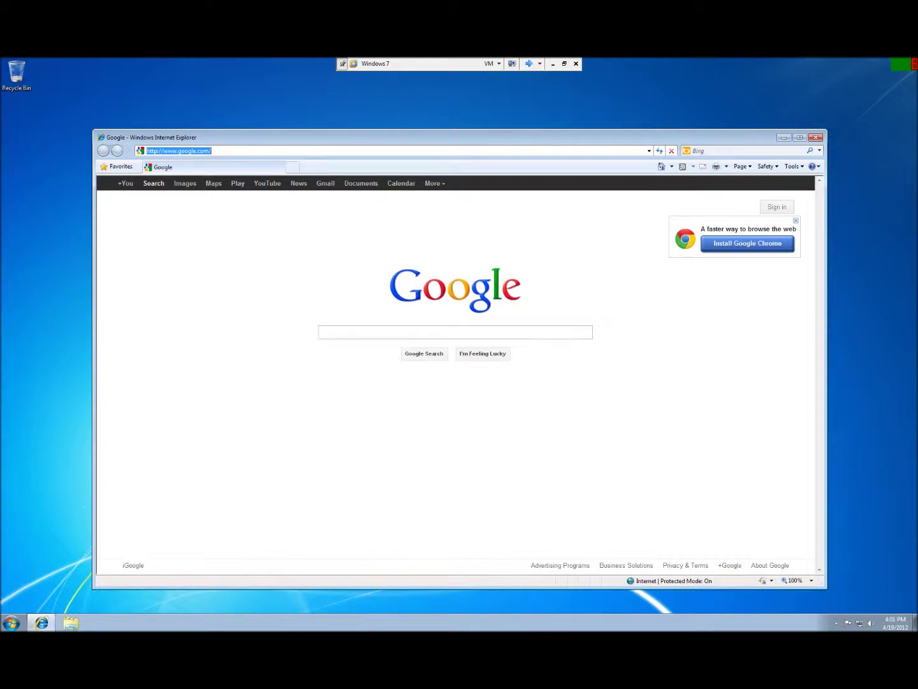
left_click(366, 329)
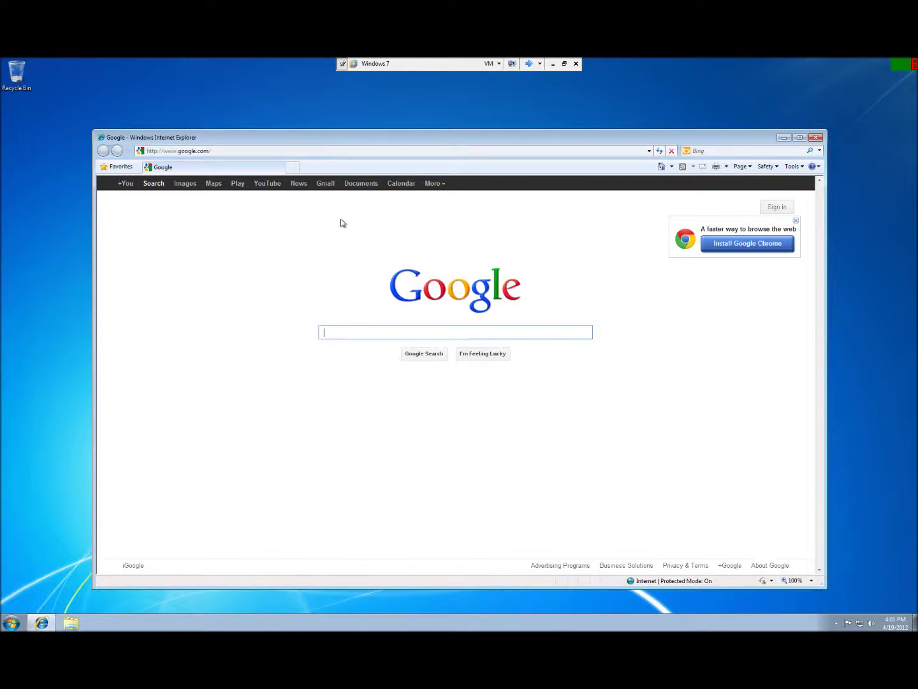
type("mo")
key("BackSpace")
key("BackSpace")
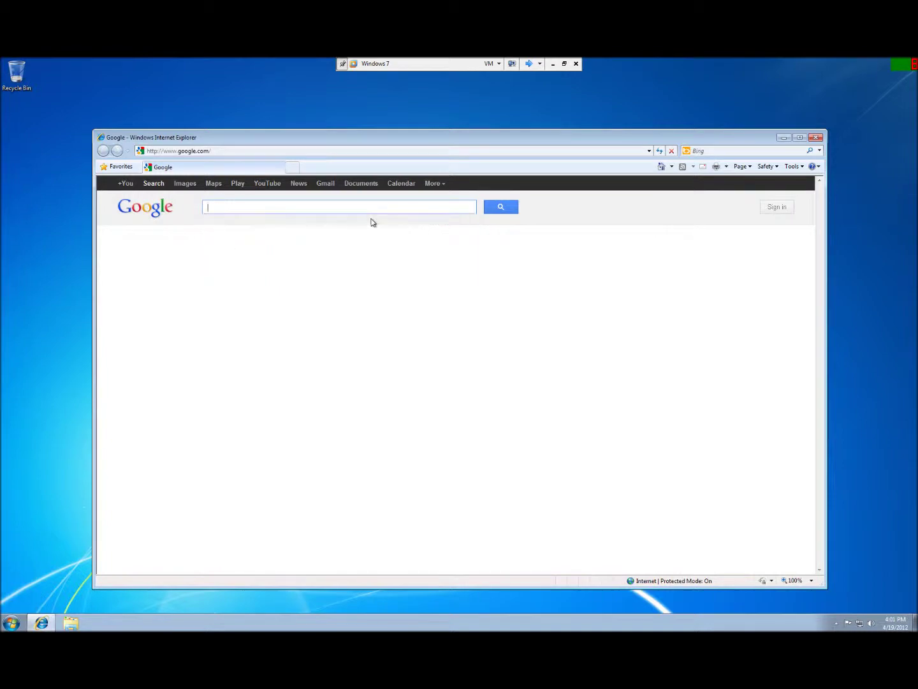
type("firefox")
left_click(377, 222)
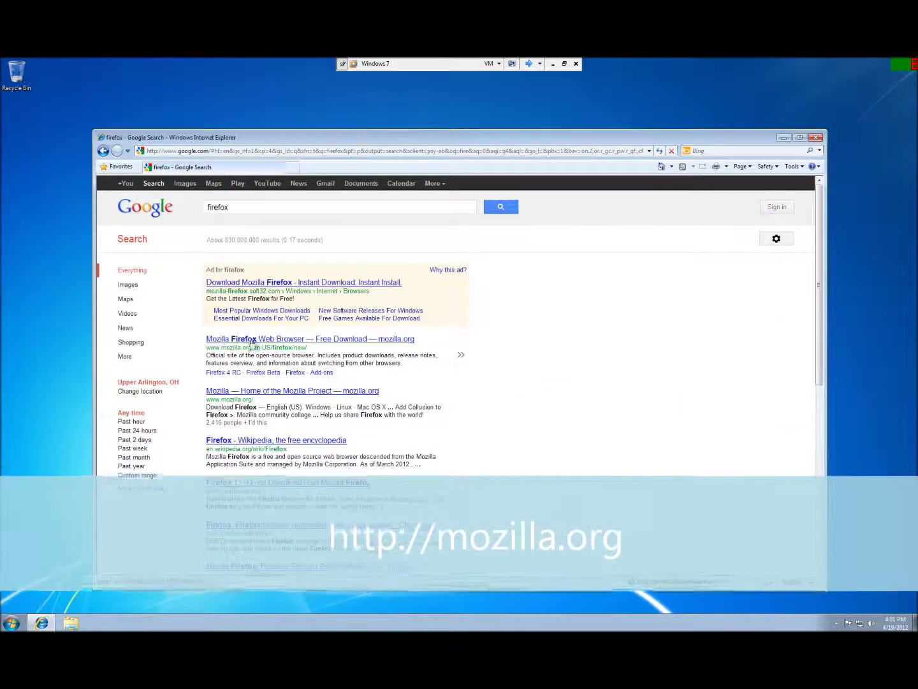
Open Mozilla's official Firefox download page and start downloading Firefox Setup 11.0.exe with the option to run it.
left_click(341, 336)
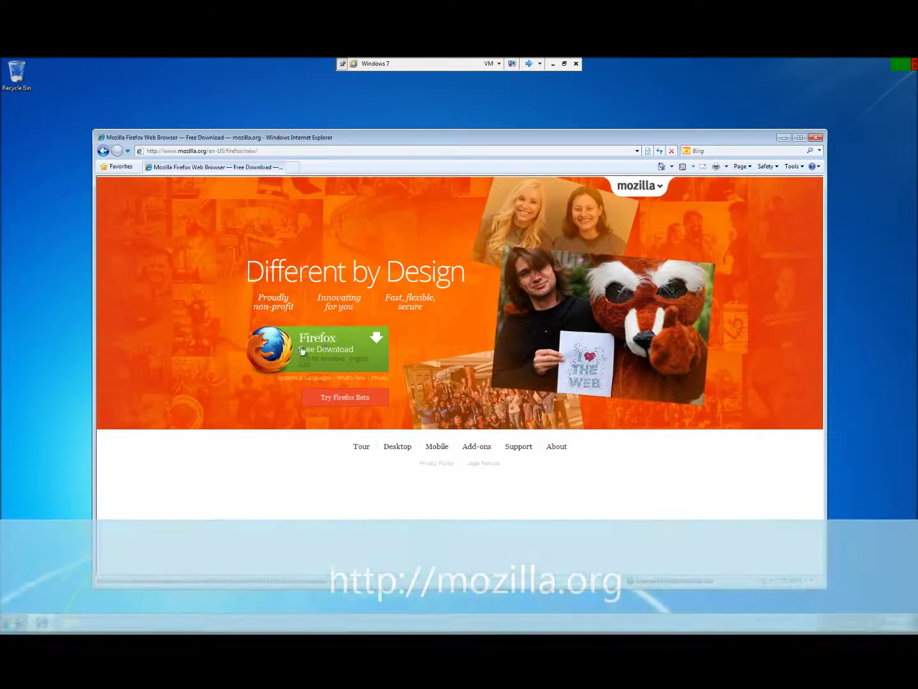
left_click(331, 350)
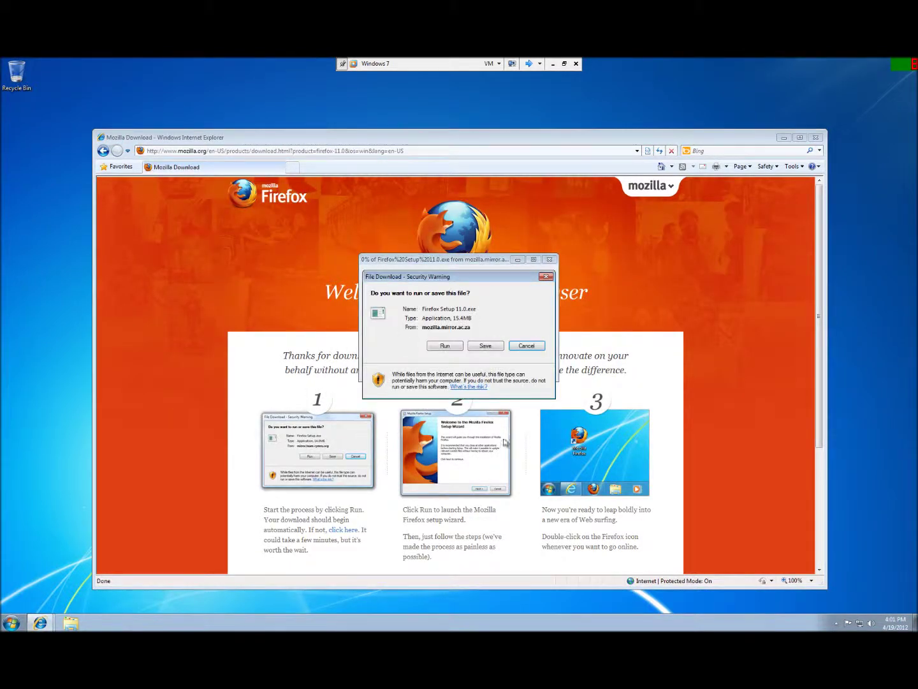
left_click(448, 346)
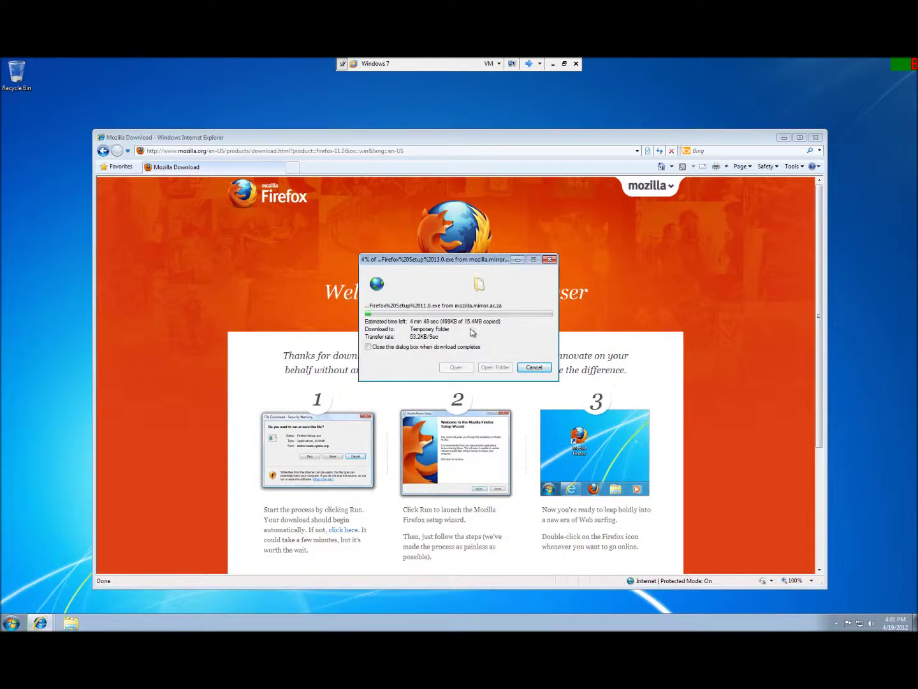
left_click_drag(488, 264, 454, 203)
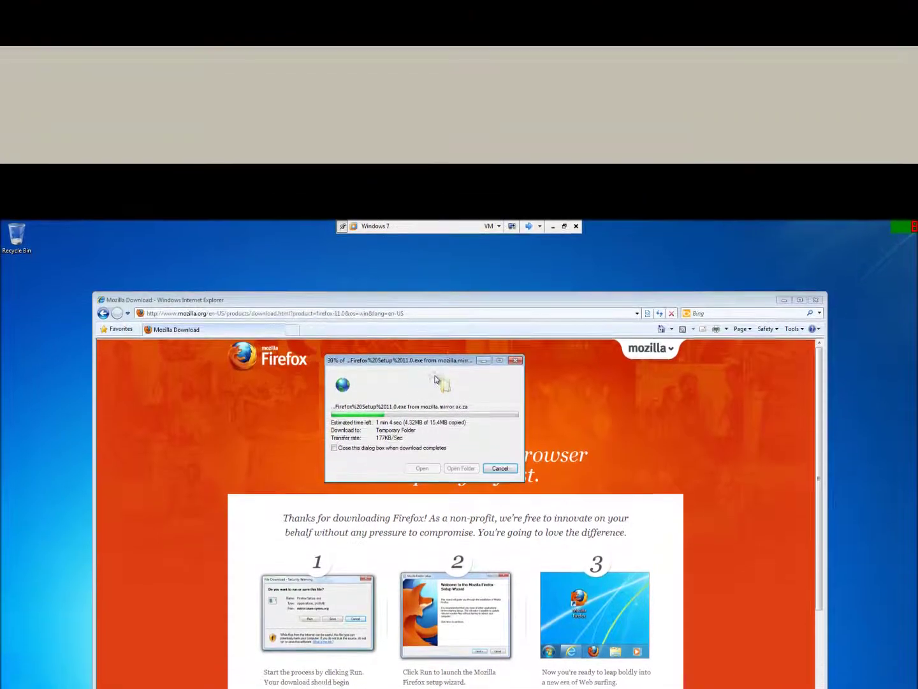
left_click_drag(408, 197, 436, 192)
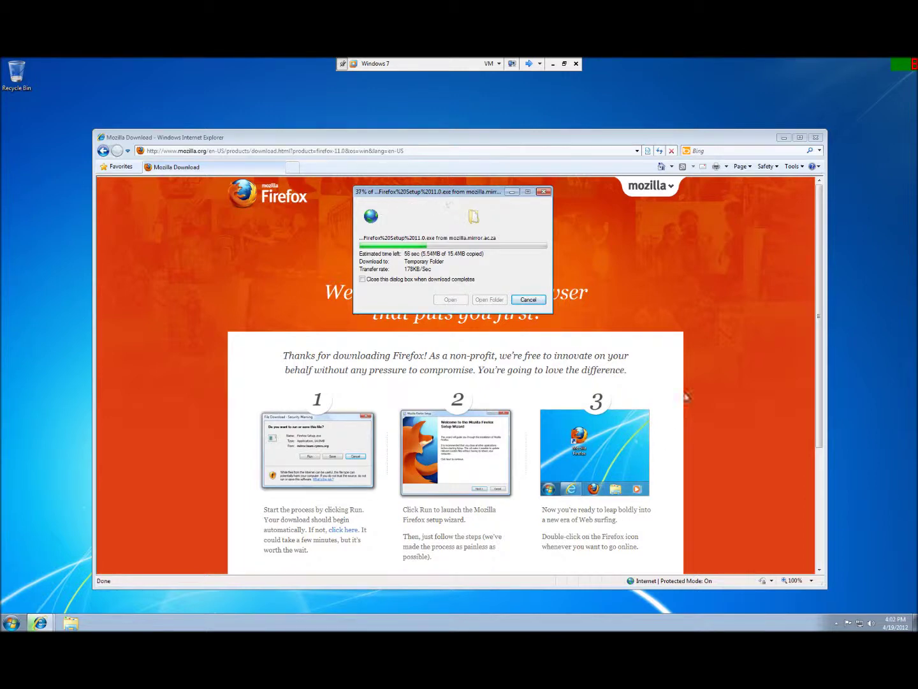
View the BackTrack virtual machine's desktop and return to the Windows 7 virtual machine.
left_click(529, 64)
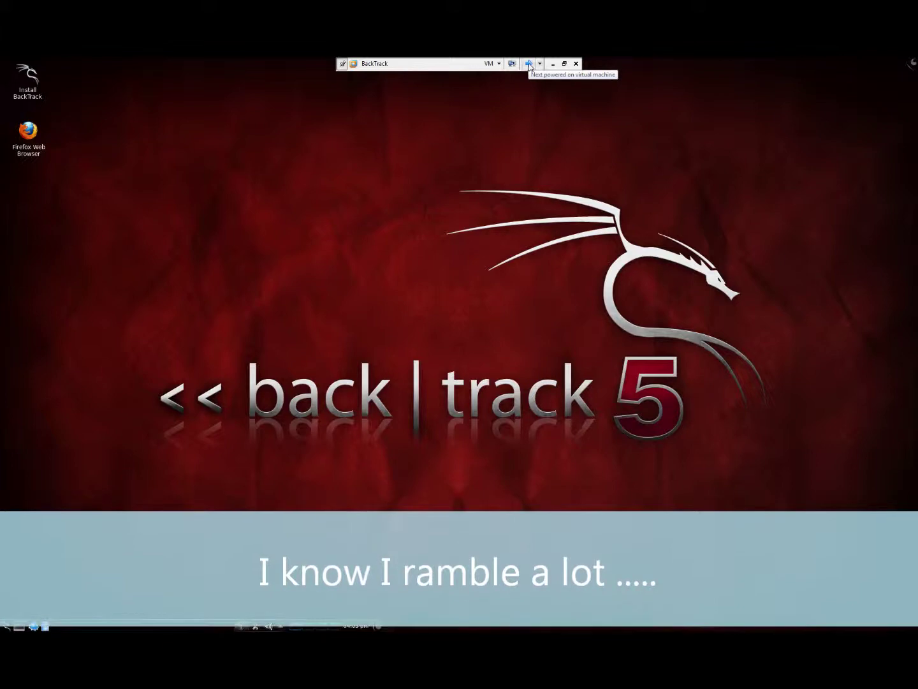
left_click(529, 63)
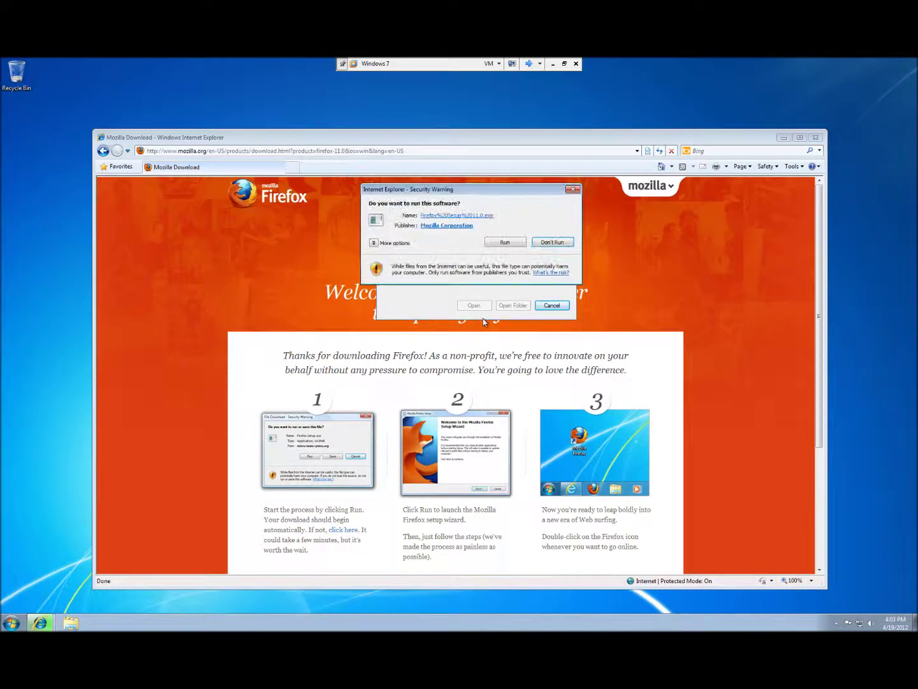
Run the downloaded Firefox installer, close Internet Explorer and grant the installer permission to start.
left_click(504, 242)
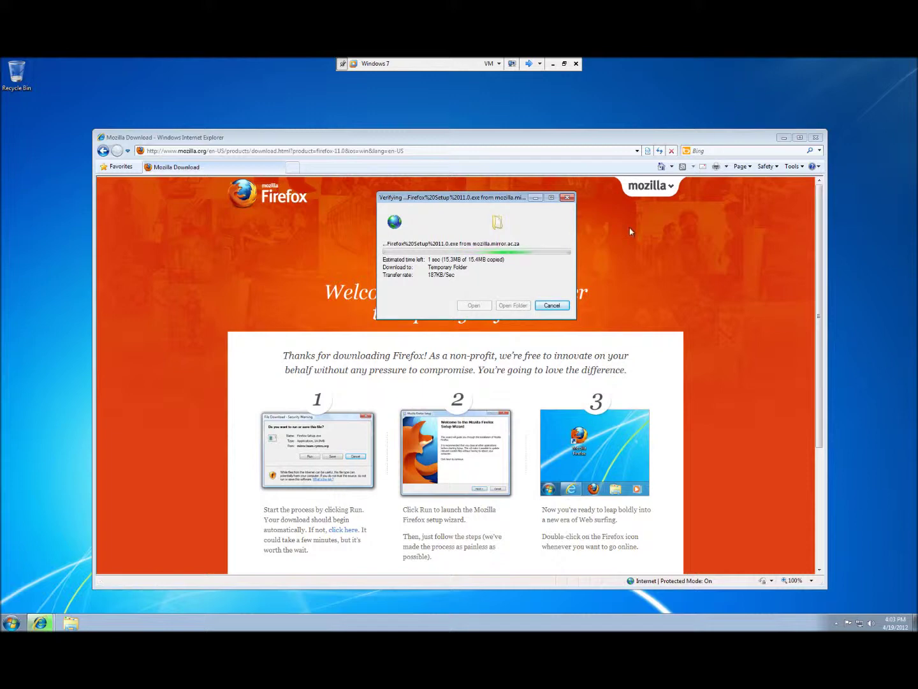
left_click_drag(486, 201, 504, 202)
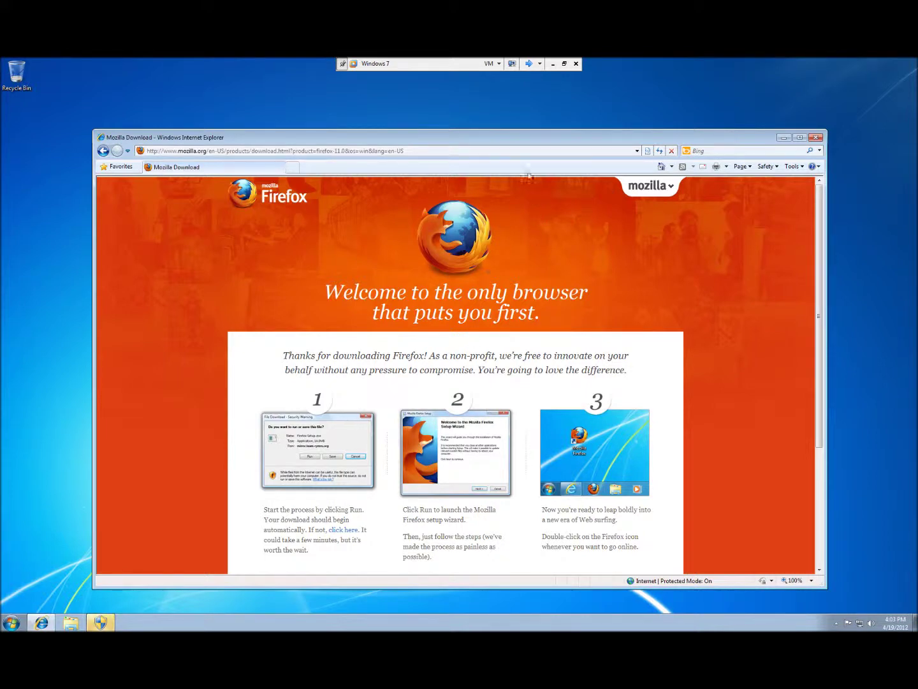
left_click_drag(522, 139, 543, 126)
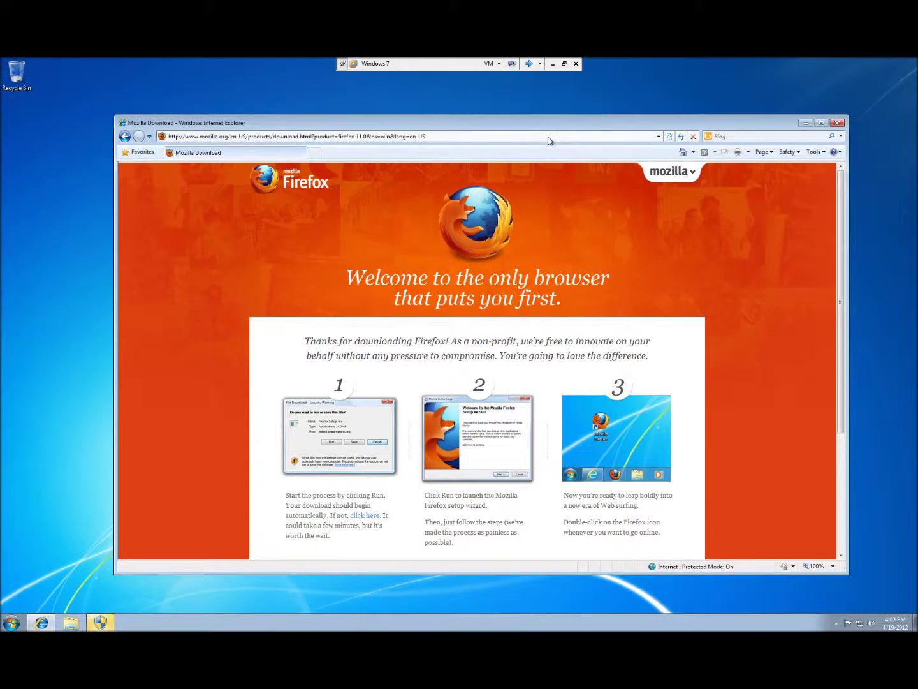
left_click(838, 122)
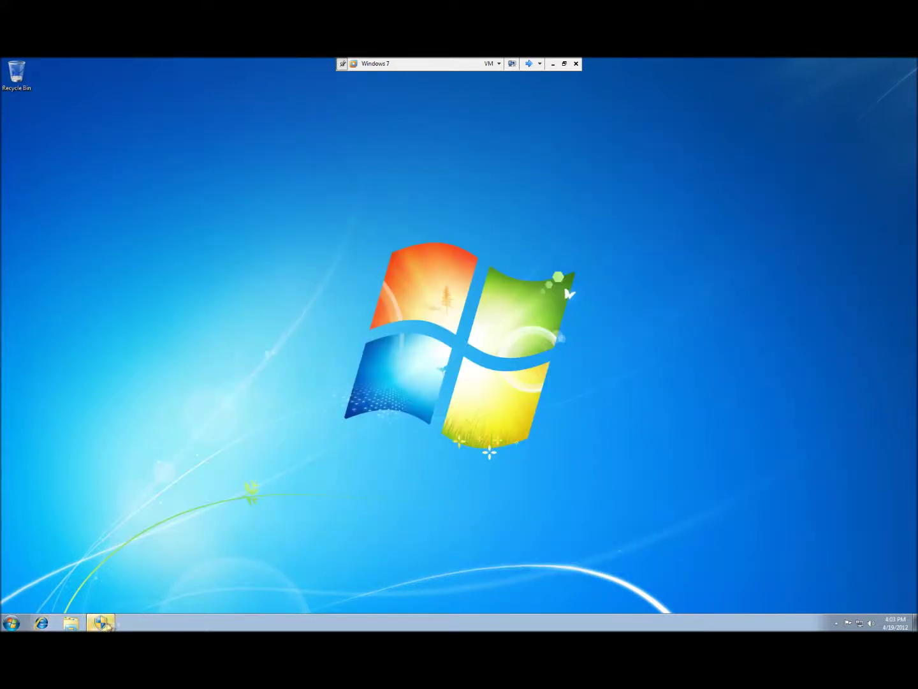
left_click(105, 625)
left_click(503, 361)
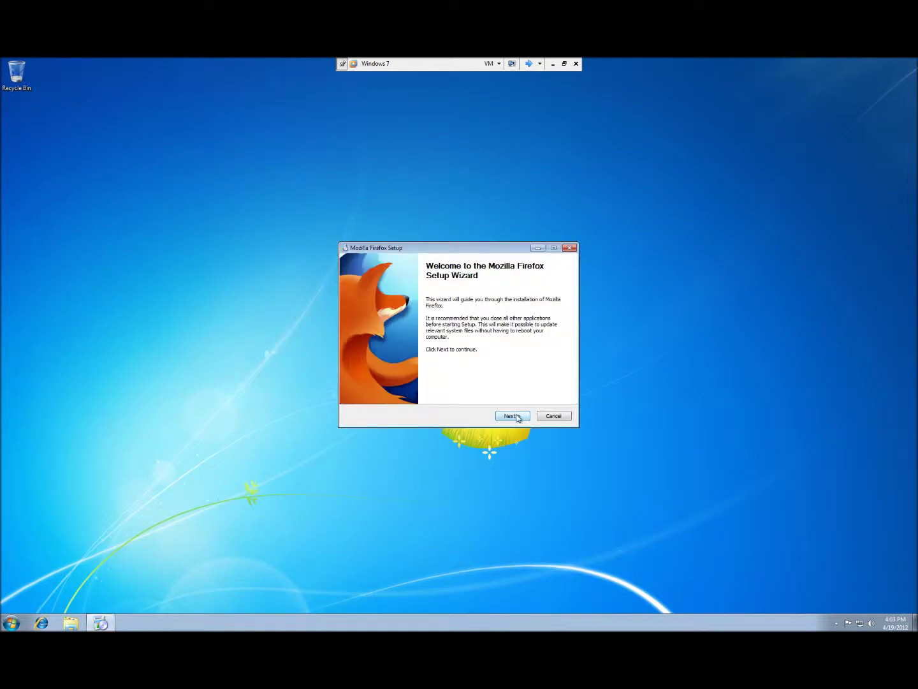
Install Firefox to C:\Program Files\Mozilla Firefox as the default web browser and launch it on finishing setup.
left_click(516, 417)
left_click(515, 418)
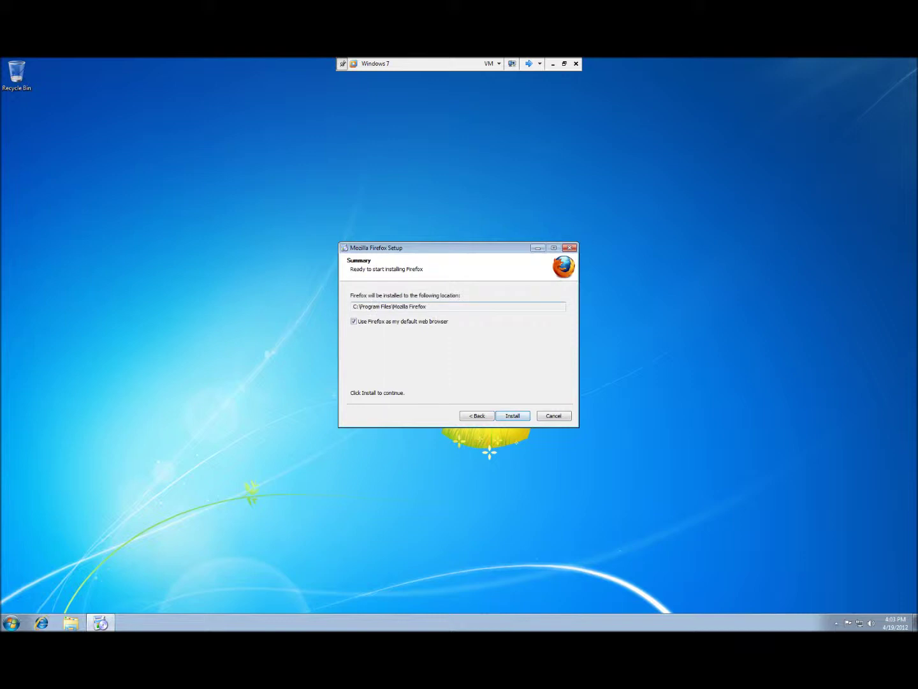
left_click(514, 416)
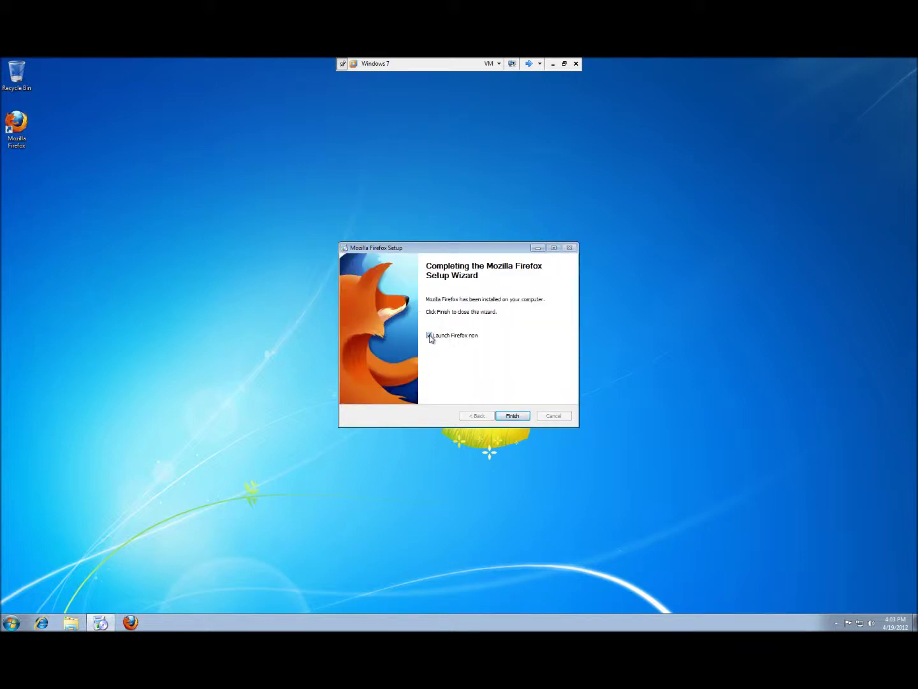
left_click(512, 415)
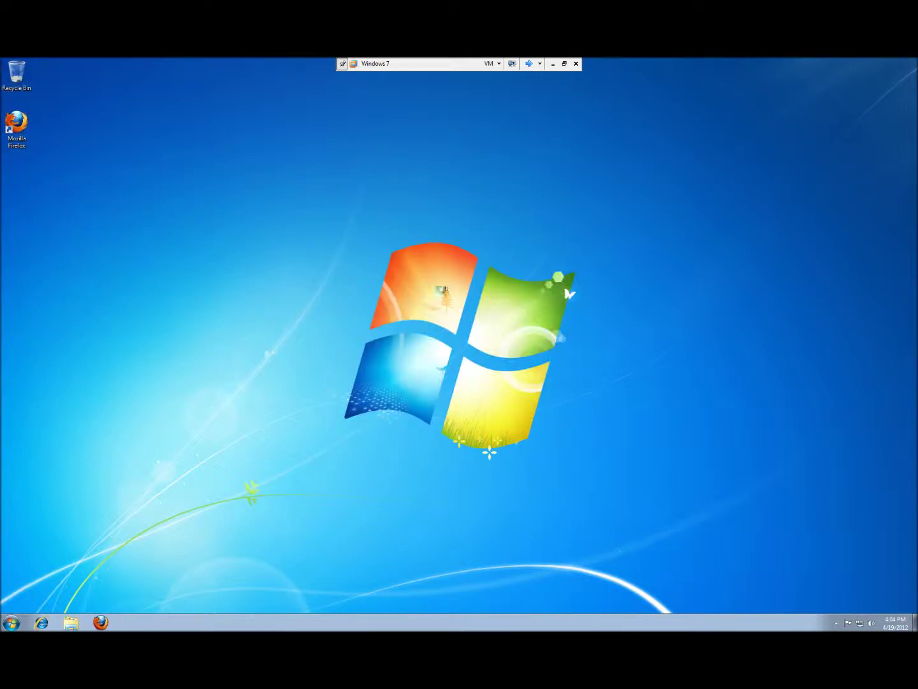
Import settings and data from Microsoft Internet Explorer into Firefox, including the Internet Explorer home page.
left_click_drag(445, 252, 284, 218)
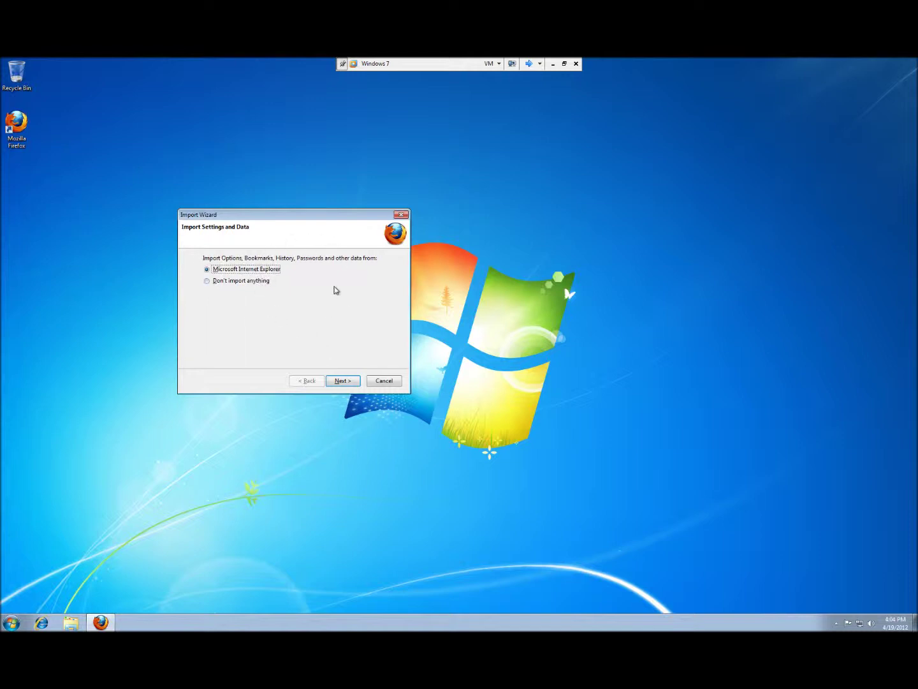
left_click(343, 381)
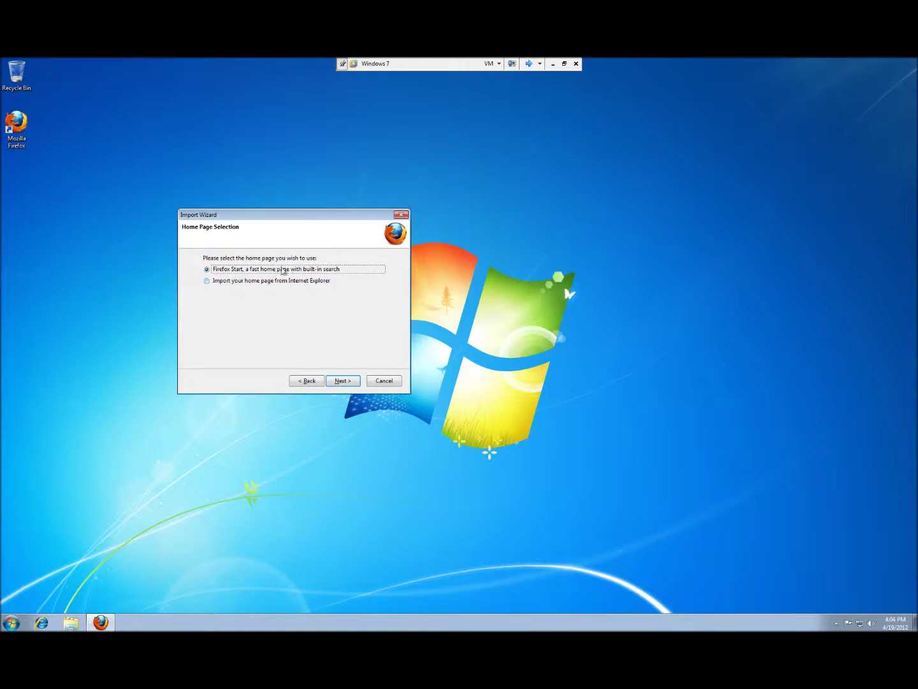
left_click(215, 282)
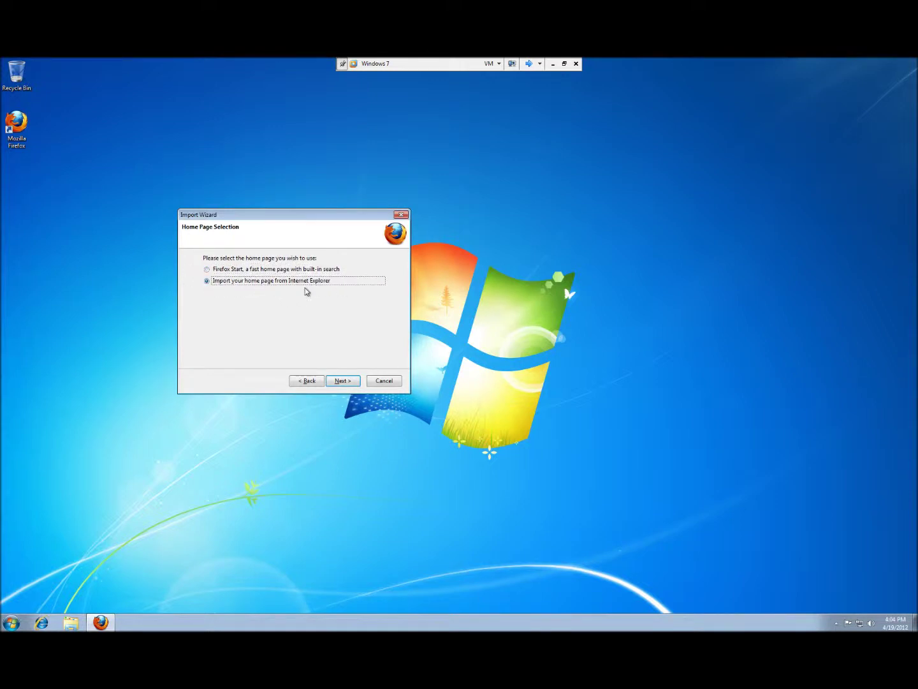
left_click(344, 382)
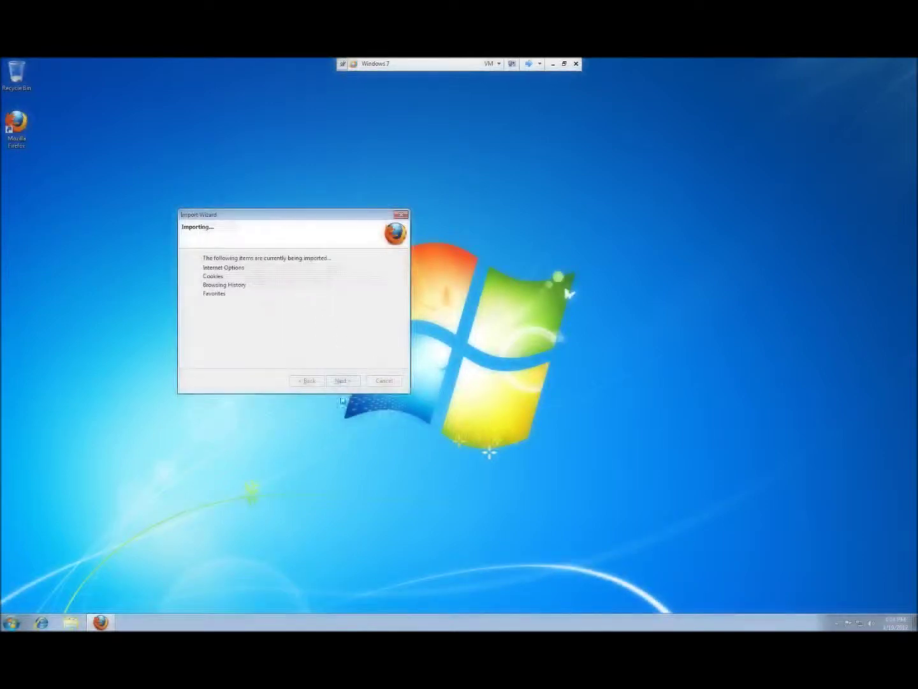
left_click(349, 381)
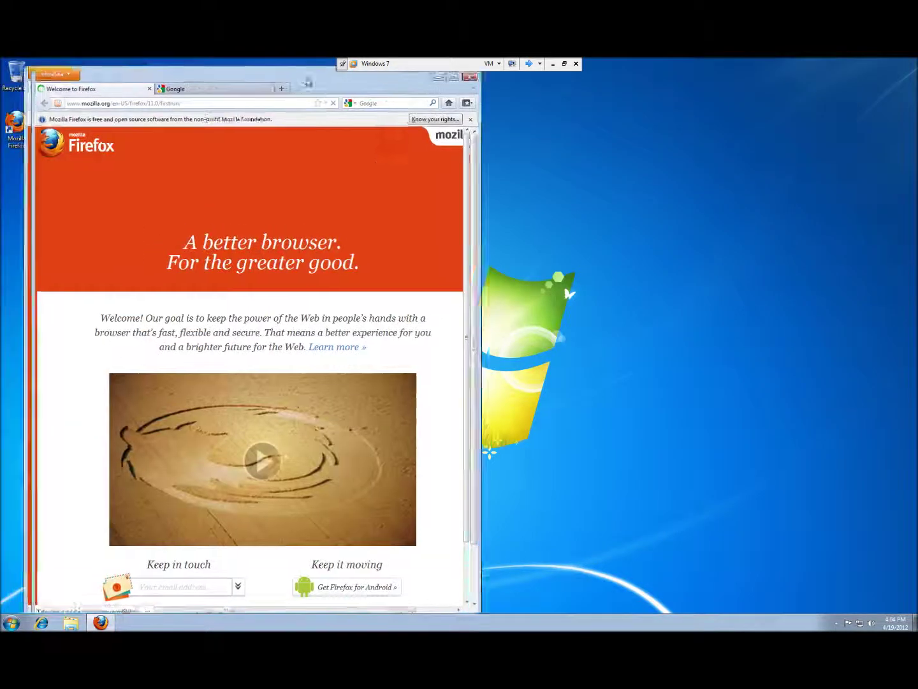
Maximize the Firefox window and close its Google tab and rights notification.
left_click_drag(308, 83, 395, 99)
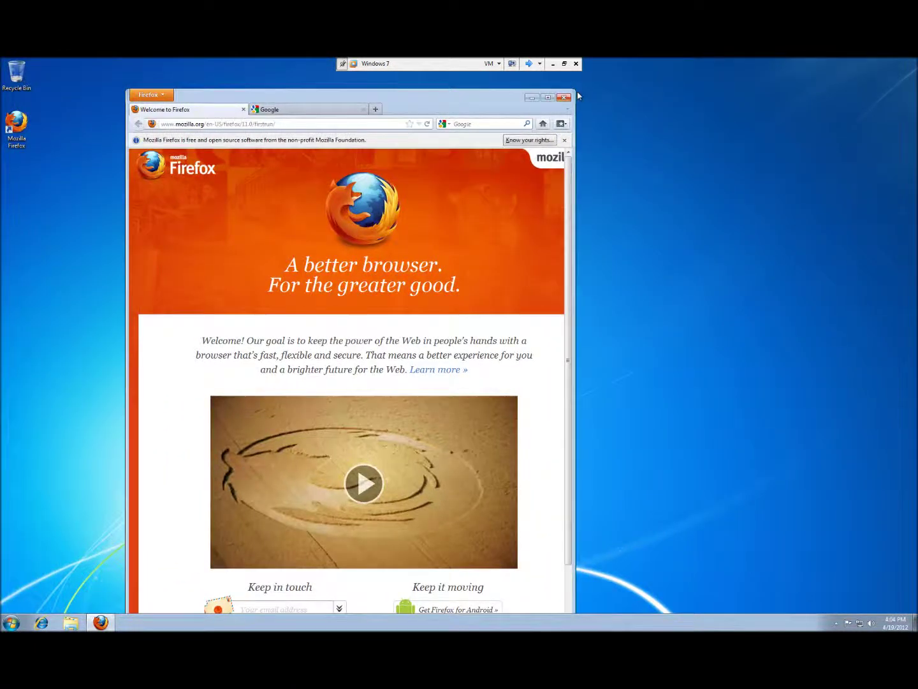
left_click_drag(577, 94, 844, 94)
left_click_drag(765, 97, 717, 97)
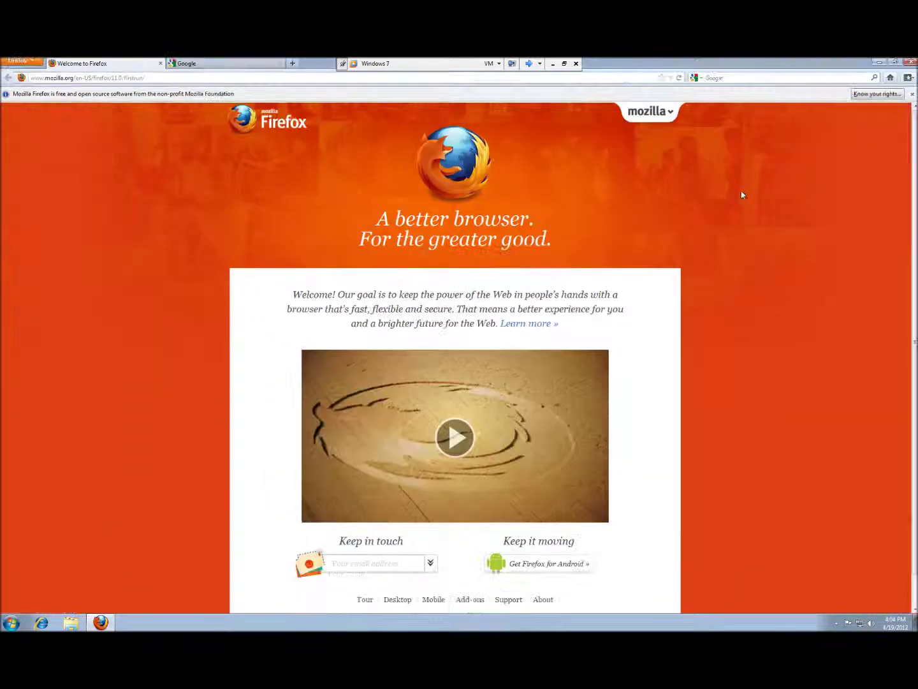
left_click(279, 64)
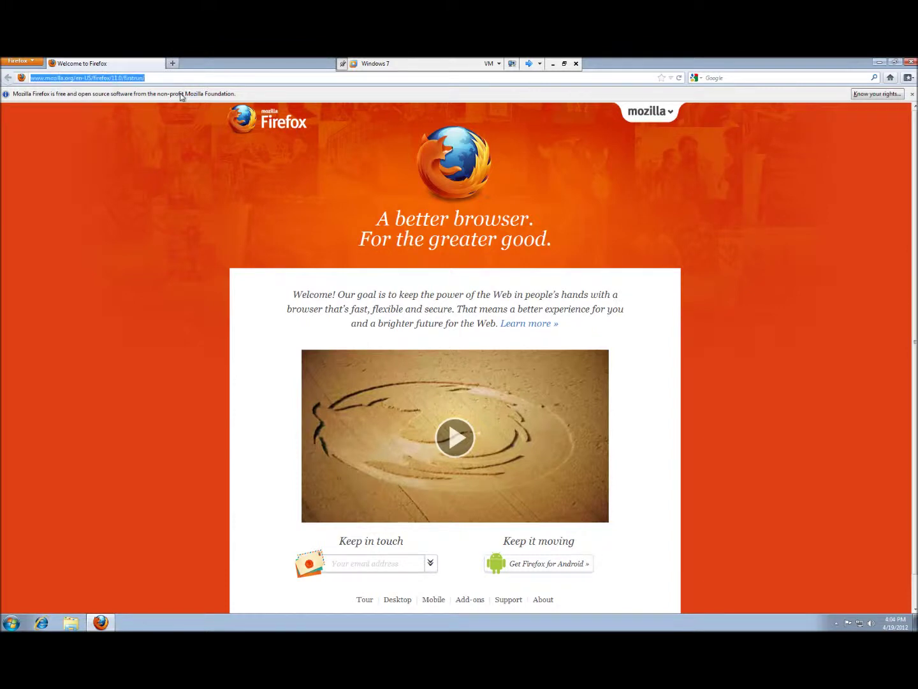
left_click(913, 95)
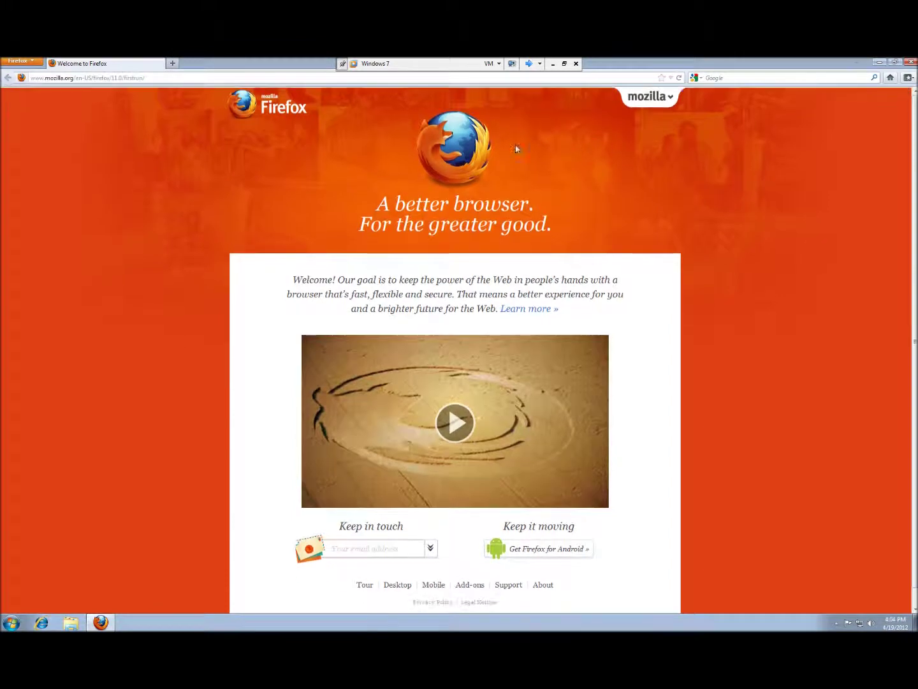
Search Google for "no script" and open the official noscript.net site from the results.
left_click(147, 80)
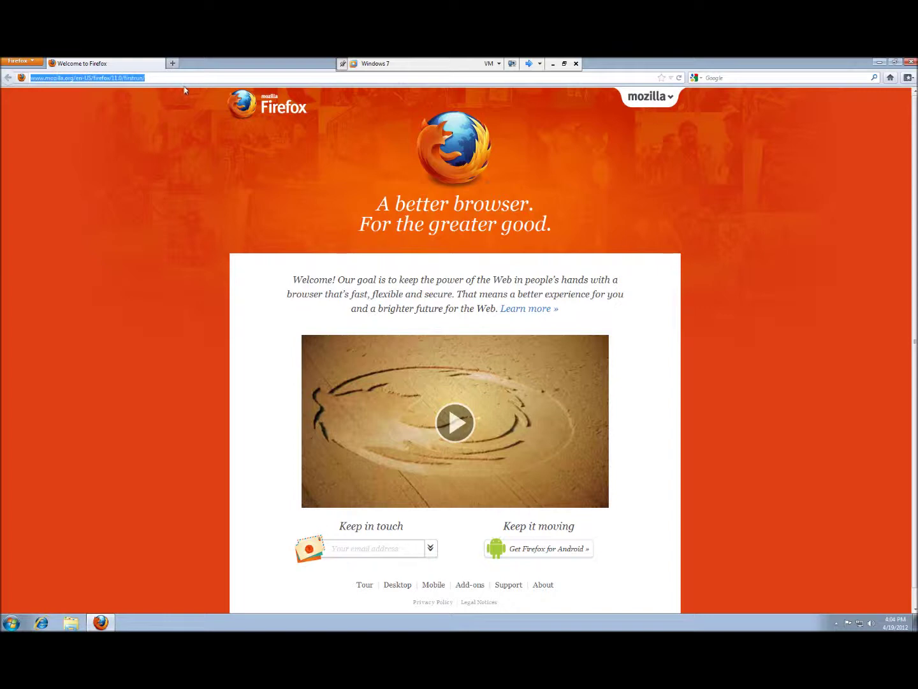
type("google.com")
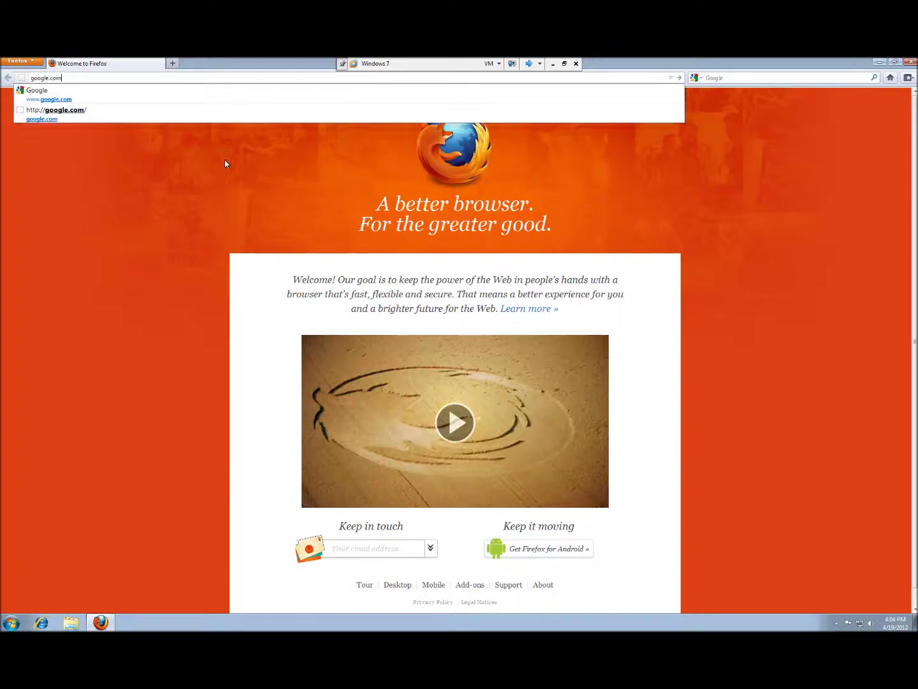
key("Return")
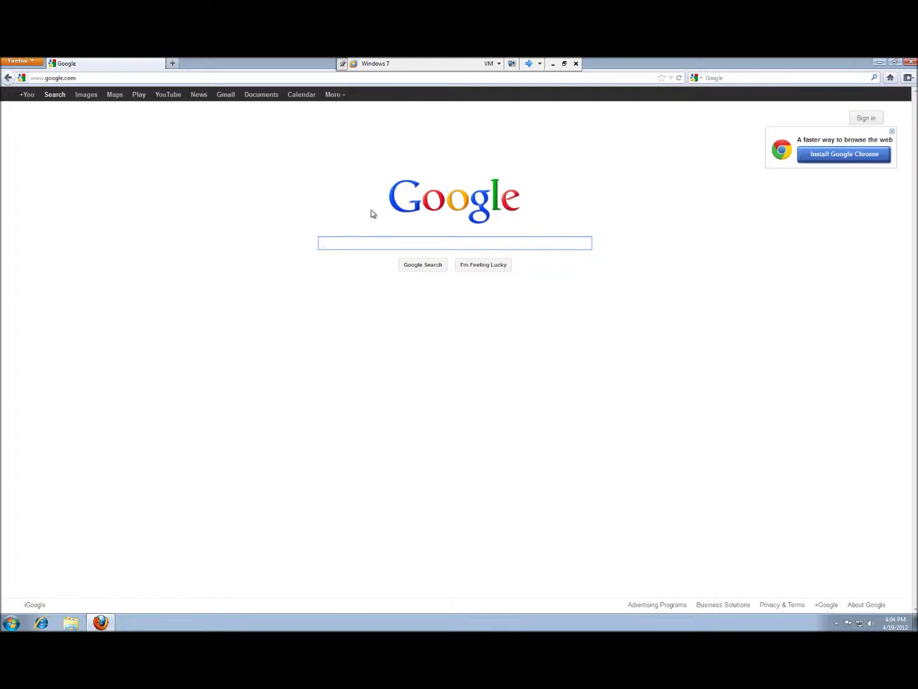
type("no script")
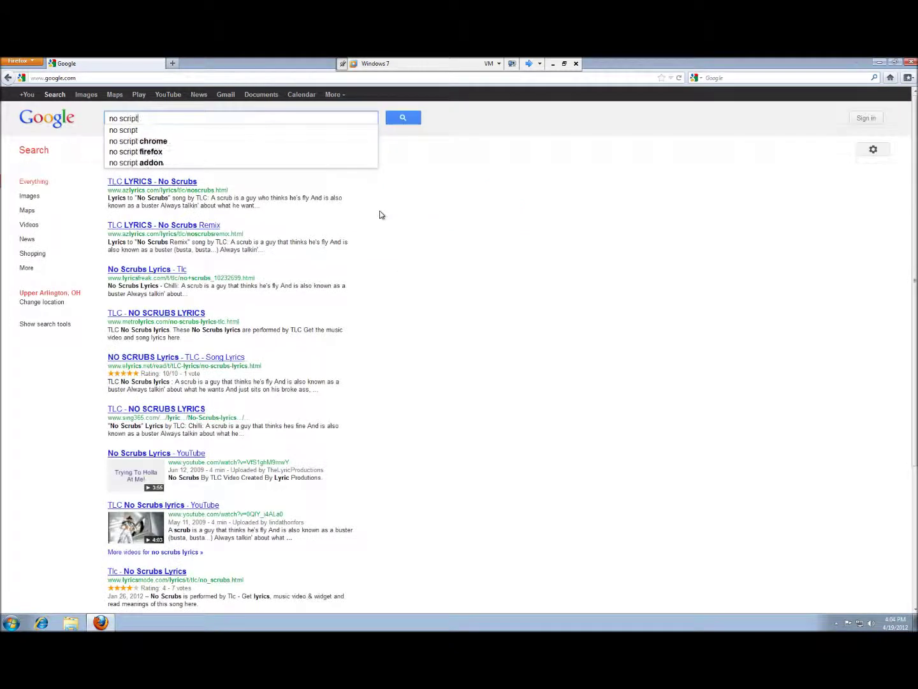
key("Return")
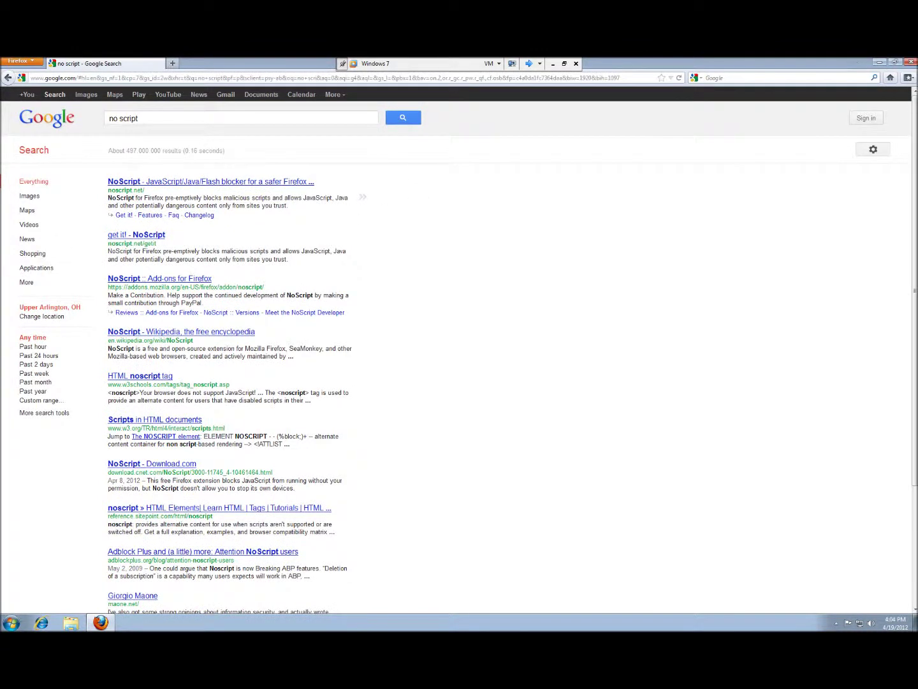
left_click(155, 181)
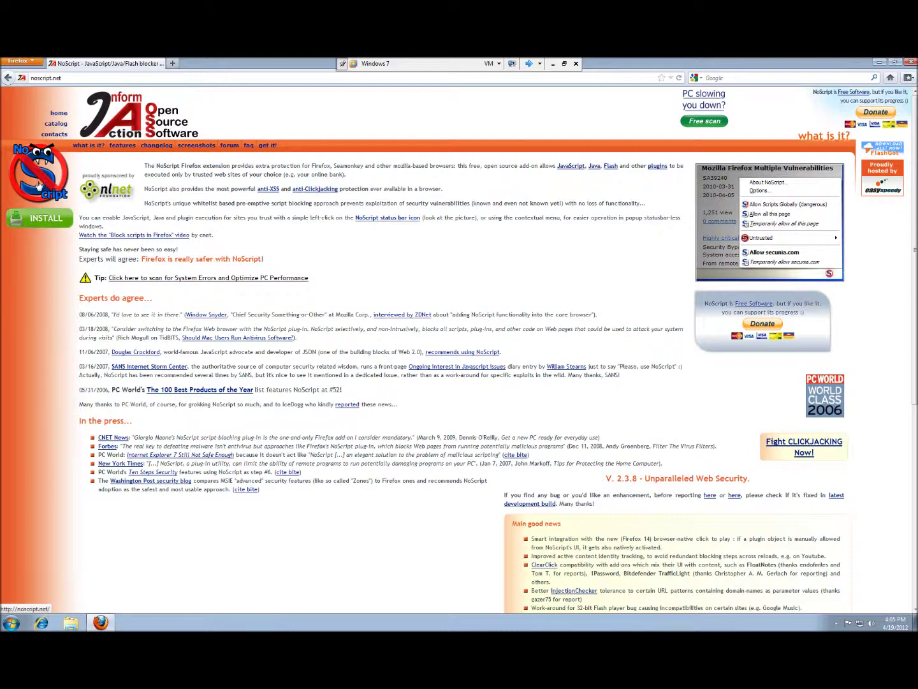
Install the NoScript add-on from noscript.net with a Firefox restart, and close the extra release notes tab.
left_click(35, 219)
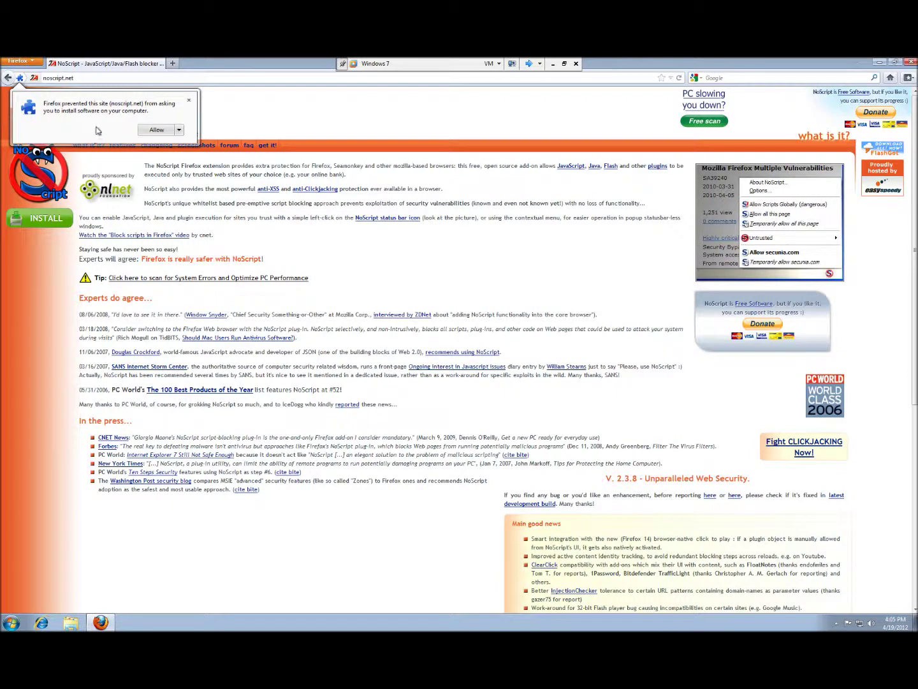
left_click(156, 130)
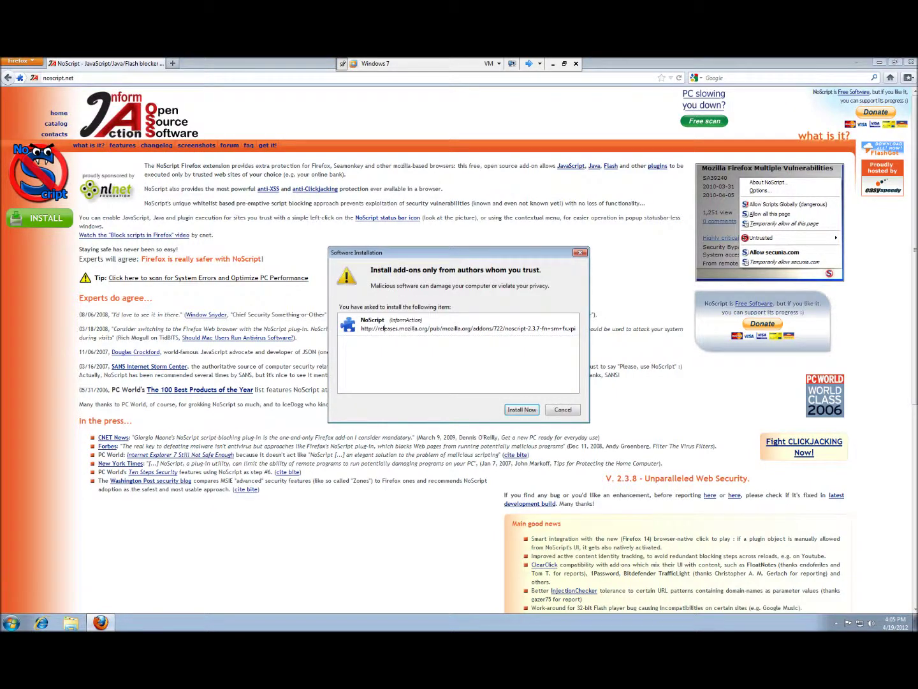
left_click(522, 410)
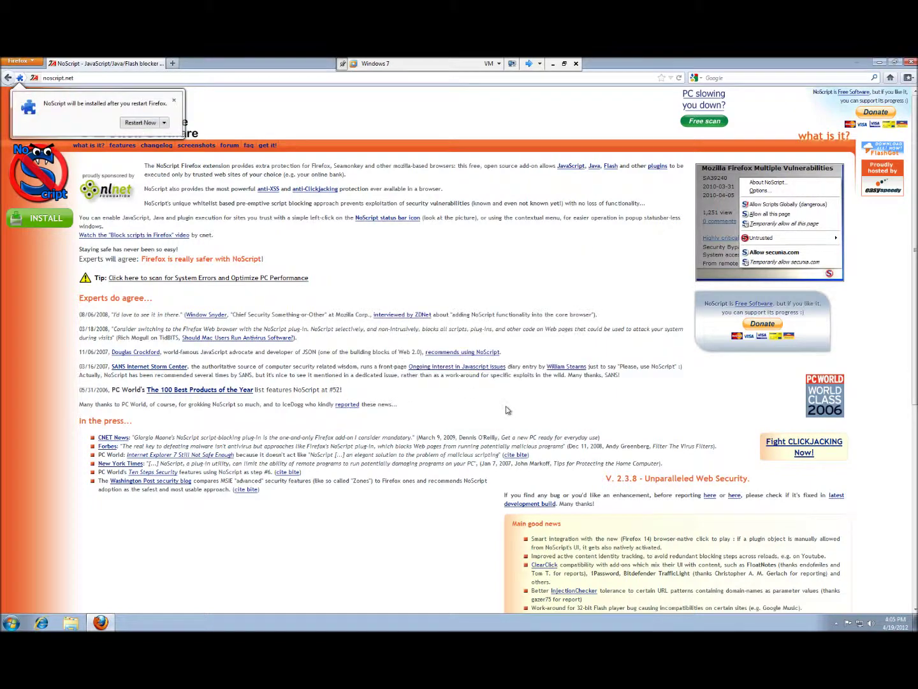
left_click(141, 122)
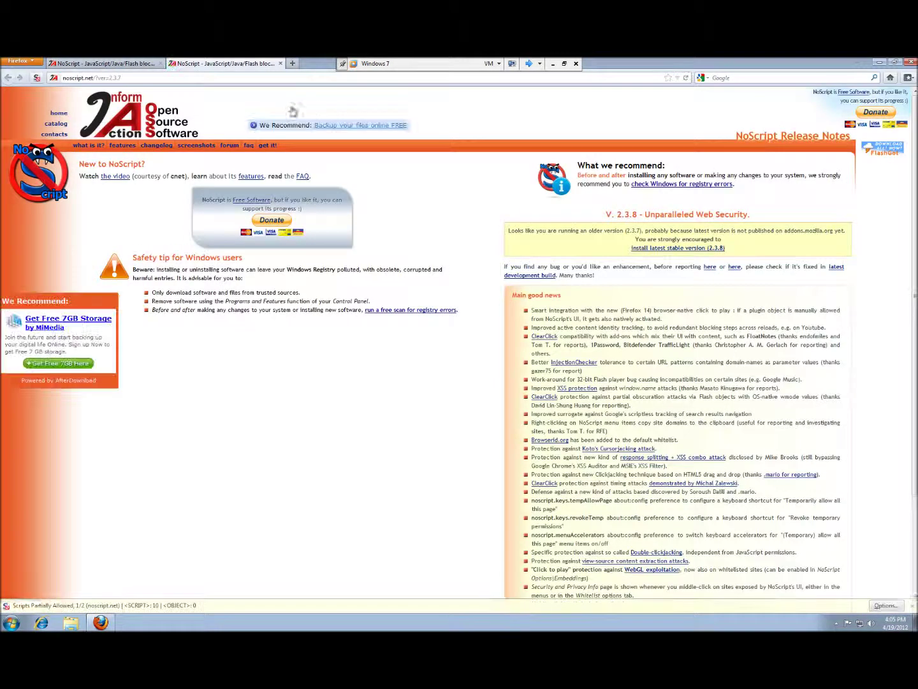
left_click(280, 63)
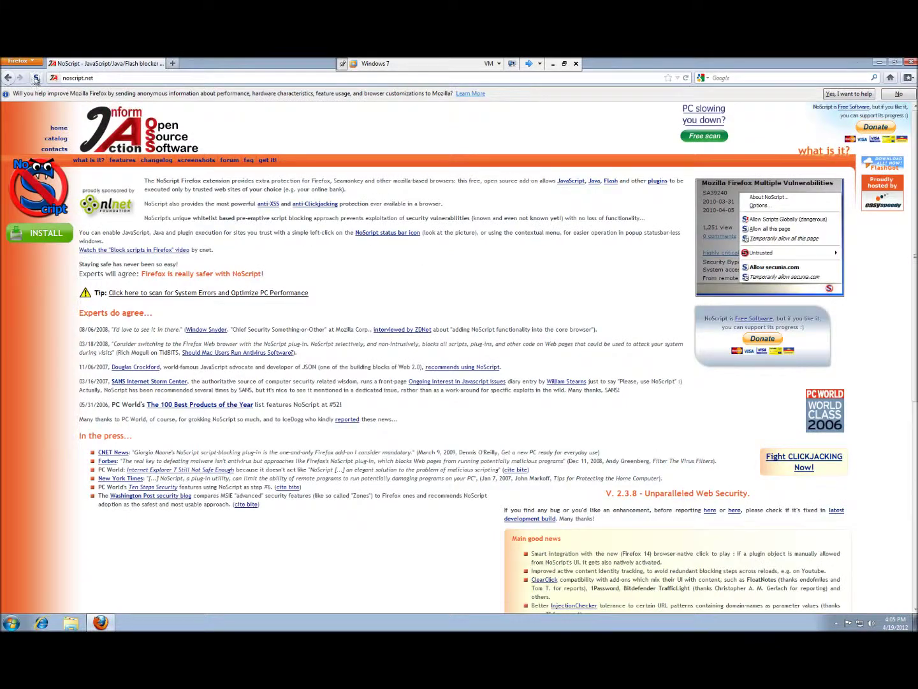
Load google.com and examine which script permissions NoScript offers for that site.
left_click(69, 78)
key("Return")
type("google.com")
key("Return")
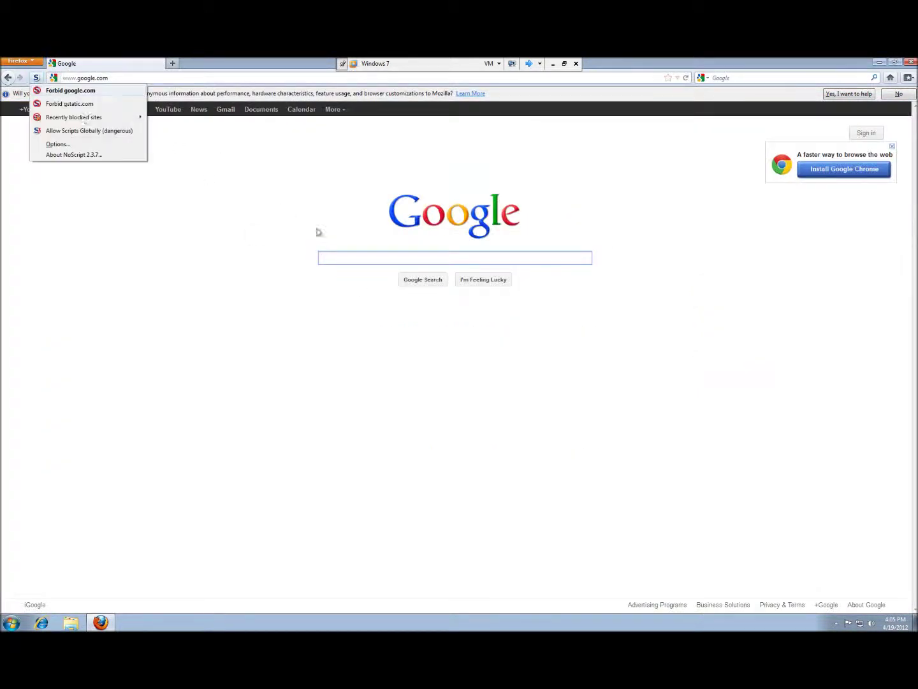
left_click(41, 77)
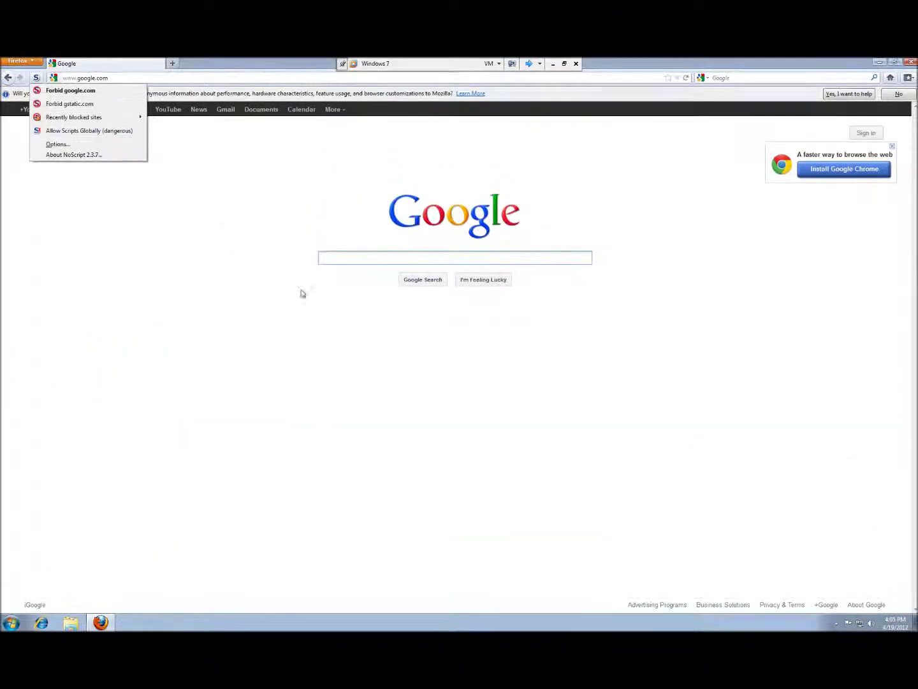
left_click(303, 292)
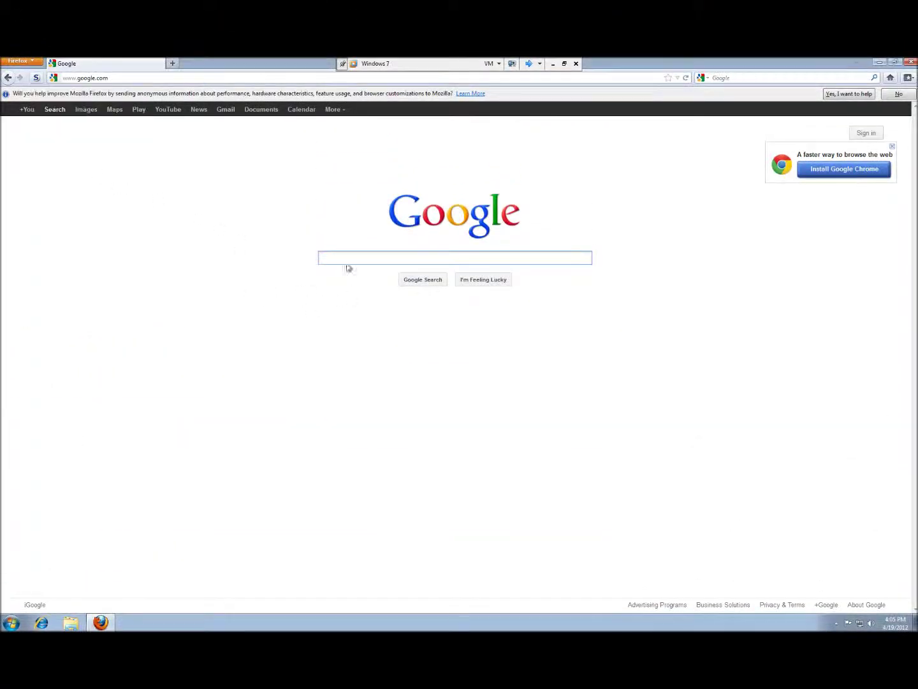
mouse_move(36, 79)
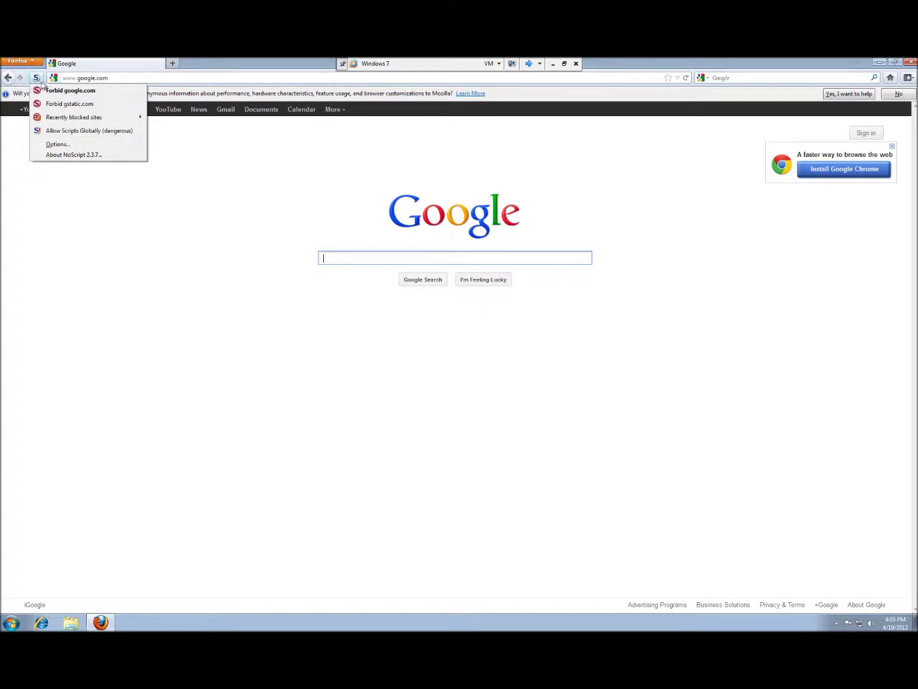
mouse_move(116, 115)
left_click(321, 354)
Load the ESPN site and examine NoScript's allow and block options for its scripts in the blocked-scripts message.
left_click(112, 80)
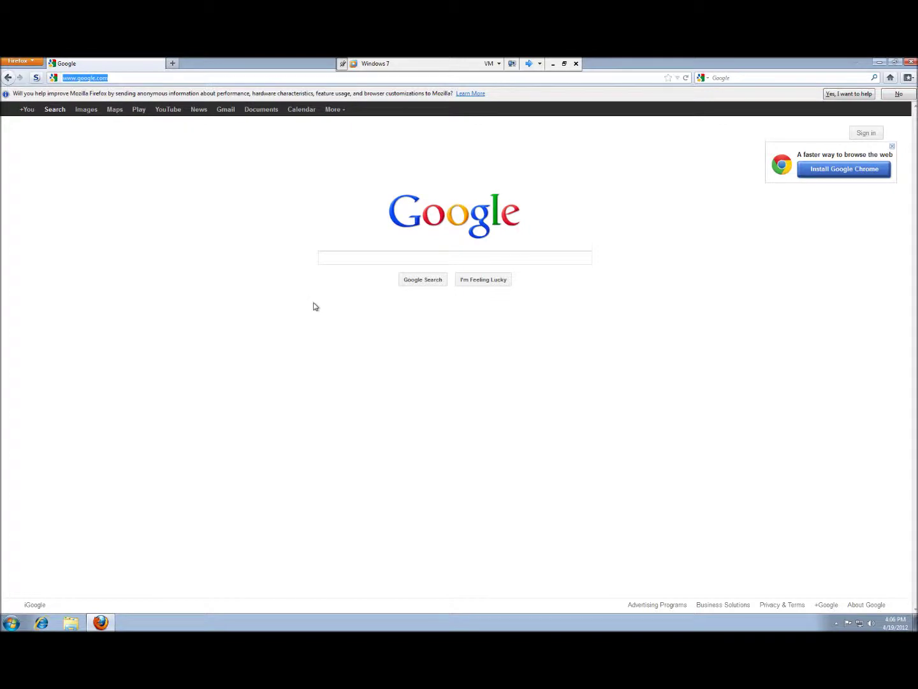
type("espn")
key("Return")
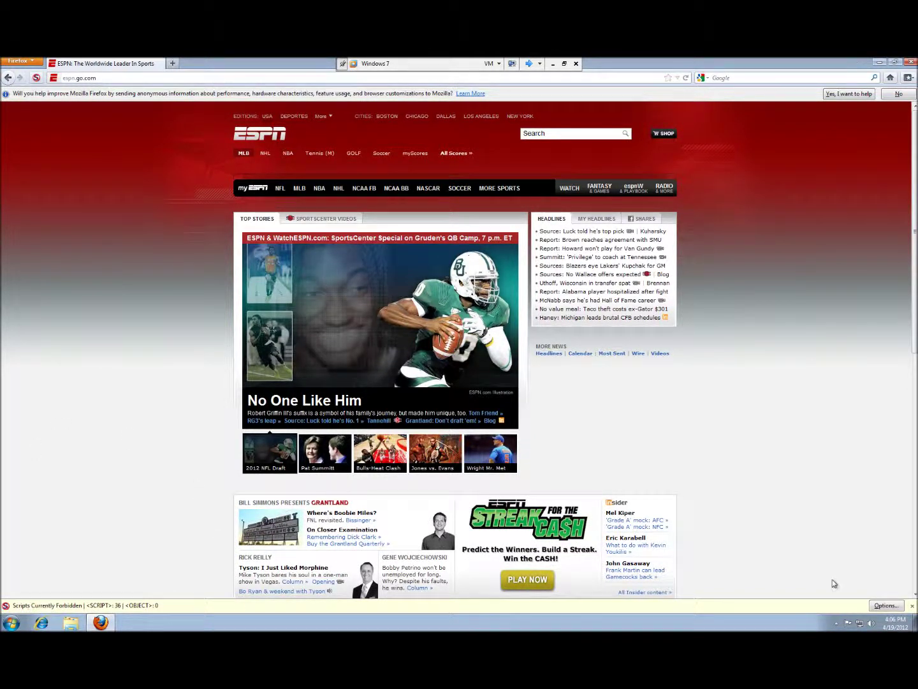
left_click(887, 605)
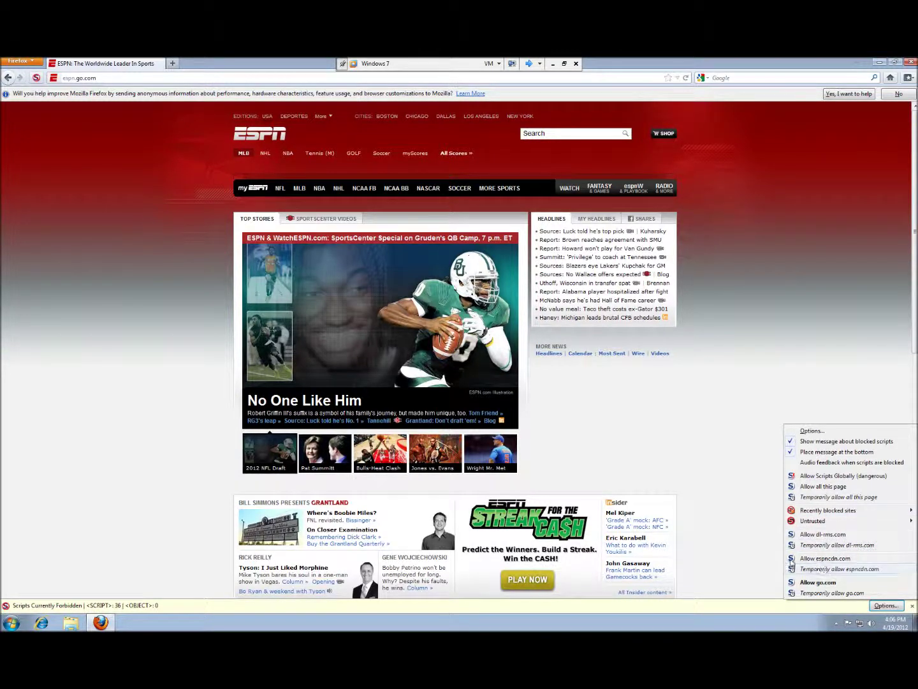
left_click(693, 424)
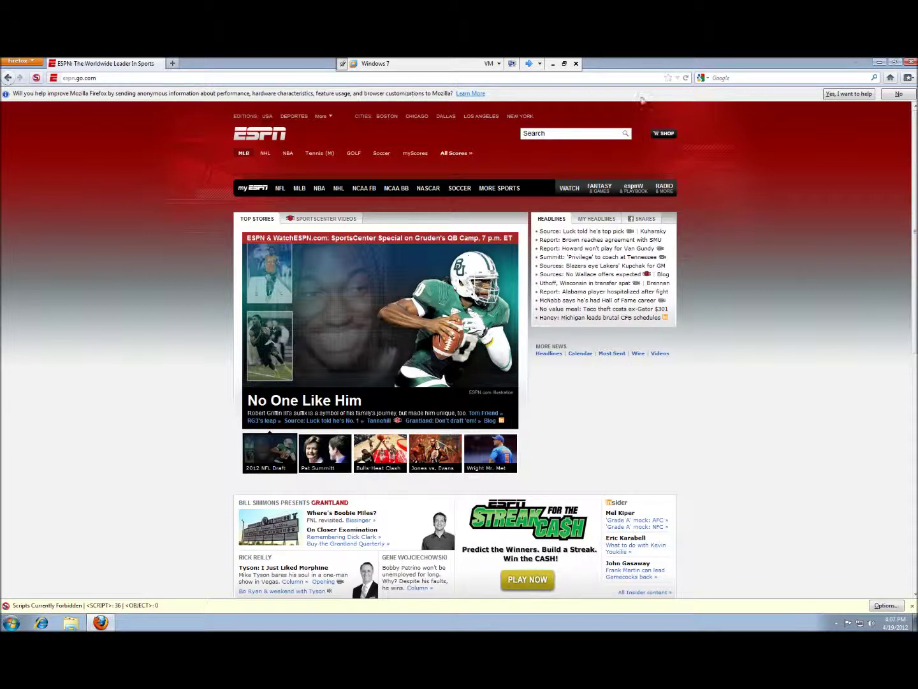
Decline sending anonymous usage information to Mozilla and check the add-on's permission choices for the ESPN page.
left_click(898, 94)
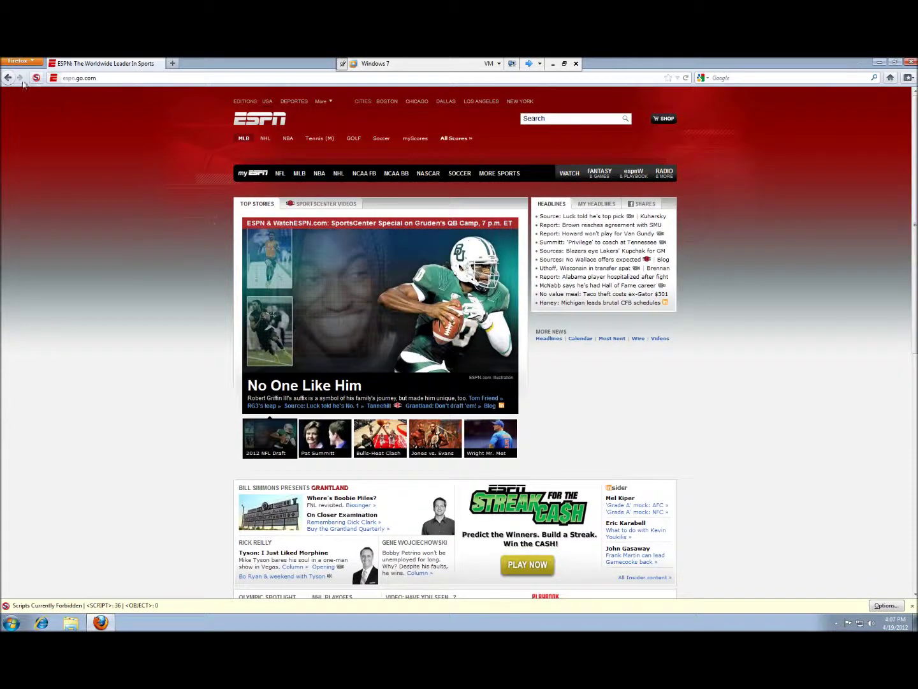
left_click(36, 78)
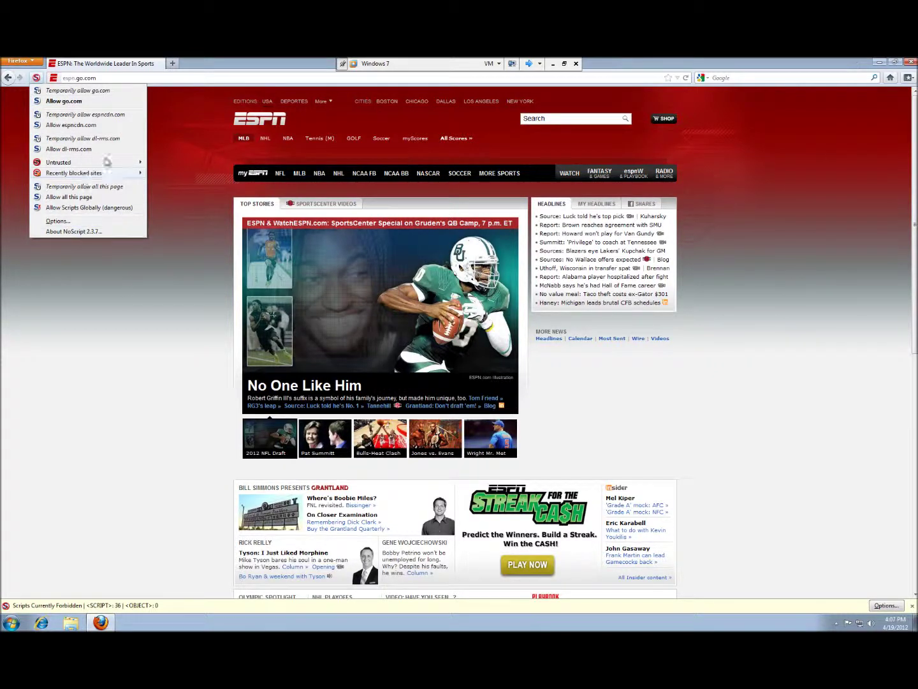
left_click(190, 384)
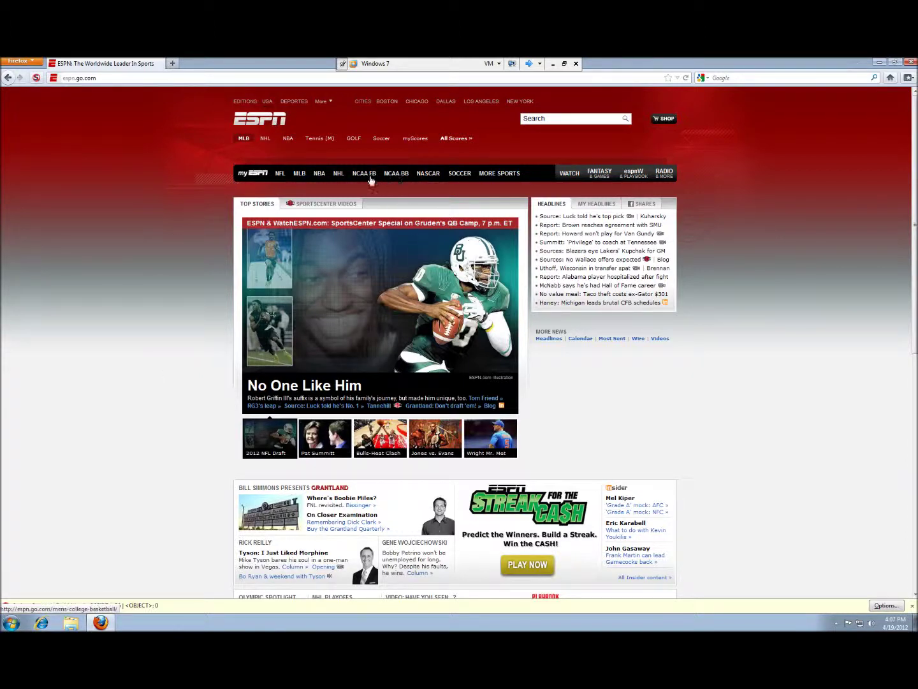
Browse ESPN's NFL section, free agent tracker and Nation blog to check how the pages work with scripts forbidden.
left_click(281, 175)
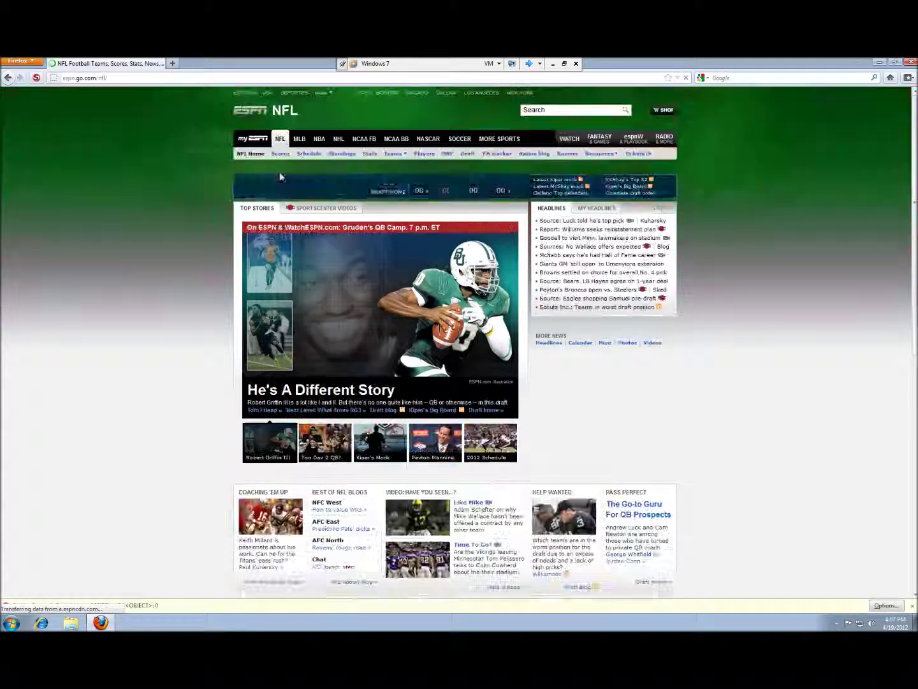
left_click(498, 154)
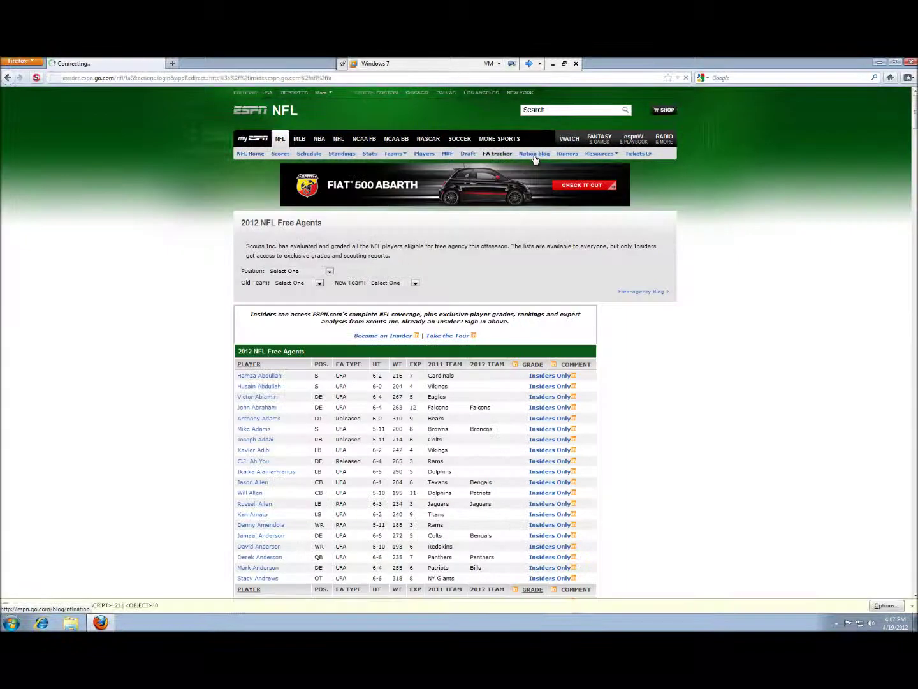
left_click(538, 155)
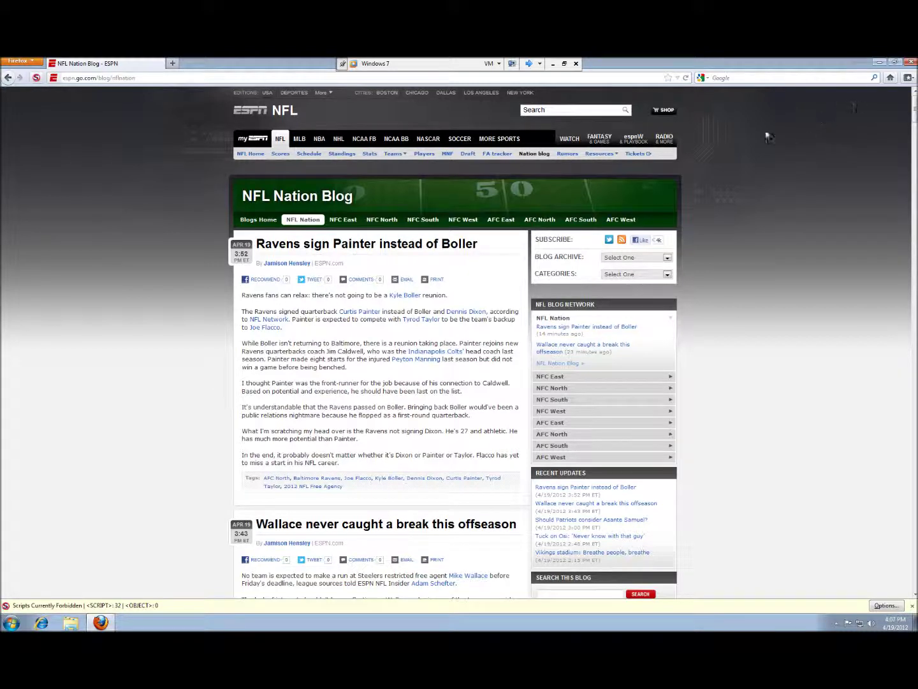
scroll(86, 157, "down", 5)
scroll(72, 167, "up", 5)
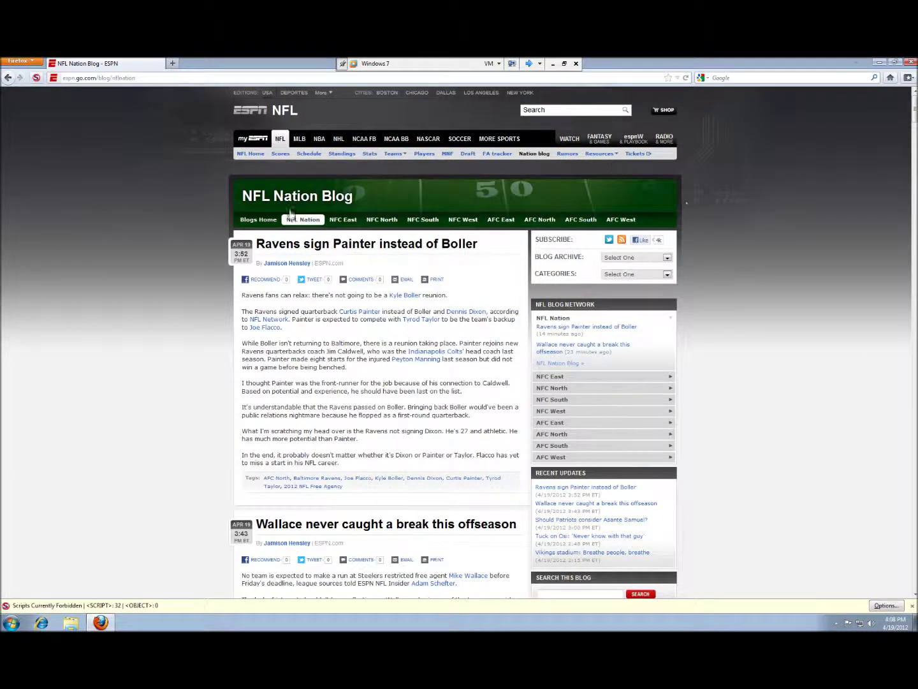